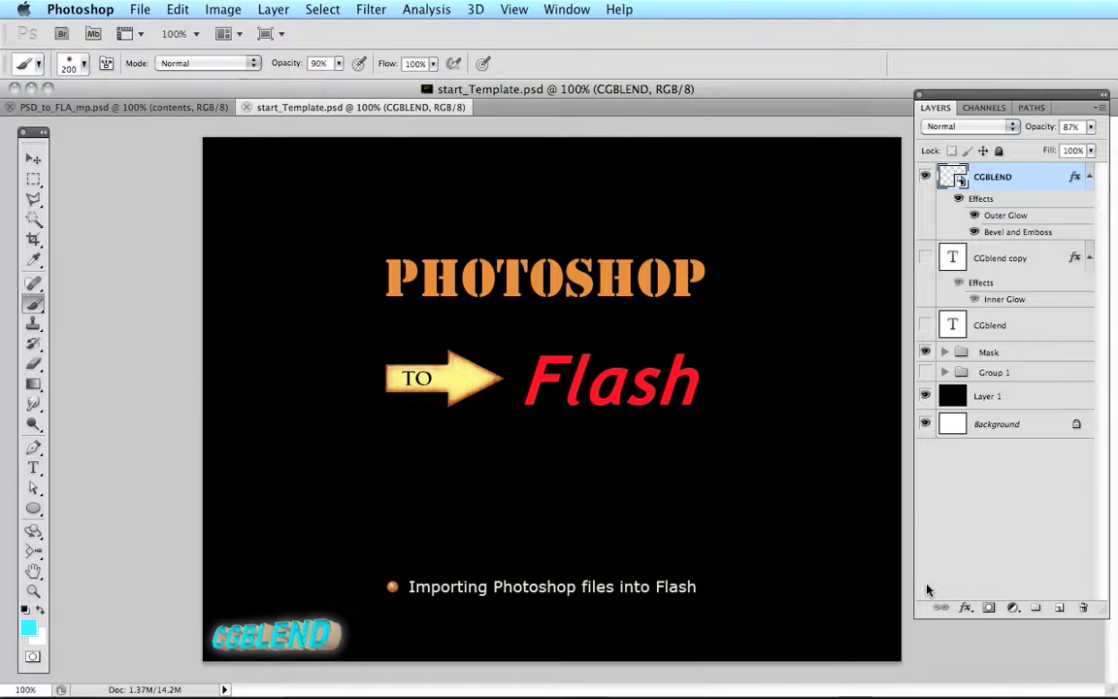
# Switch to the PSD_to_FLA_mp.psd document and preview the BG, NAV and contents groups by hiding and reshowing each one.
pyautogui.click(106, 108)
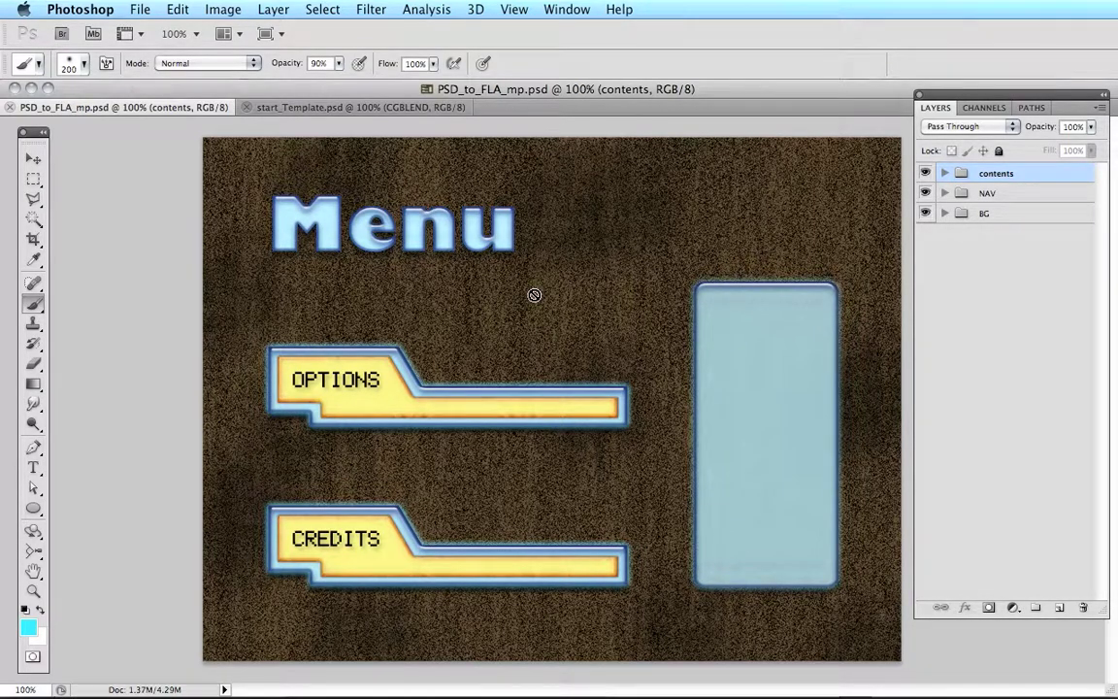
pyautogui.click(925, 214)
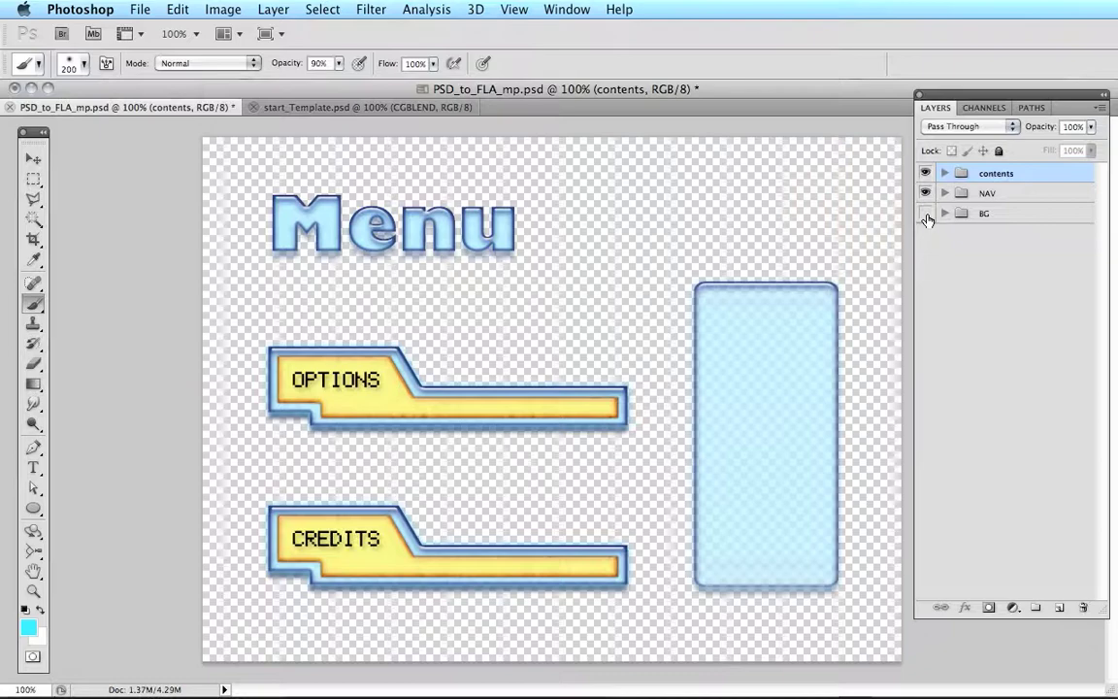
pyautogui.click(926, 215)
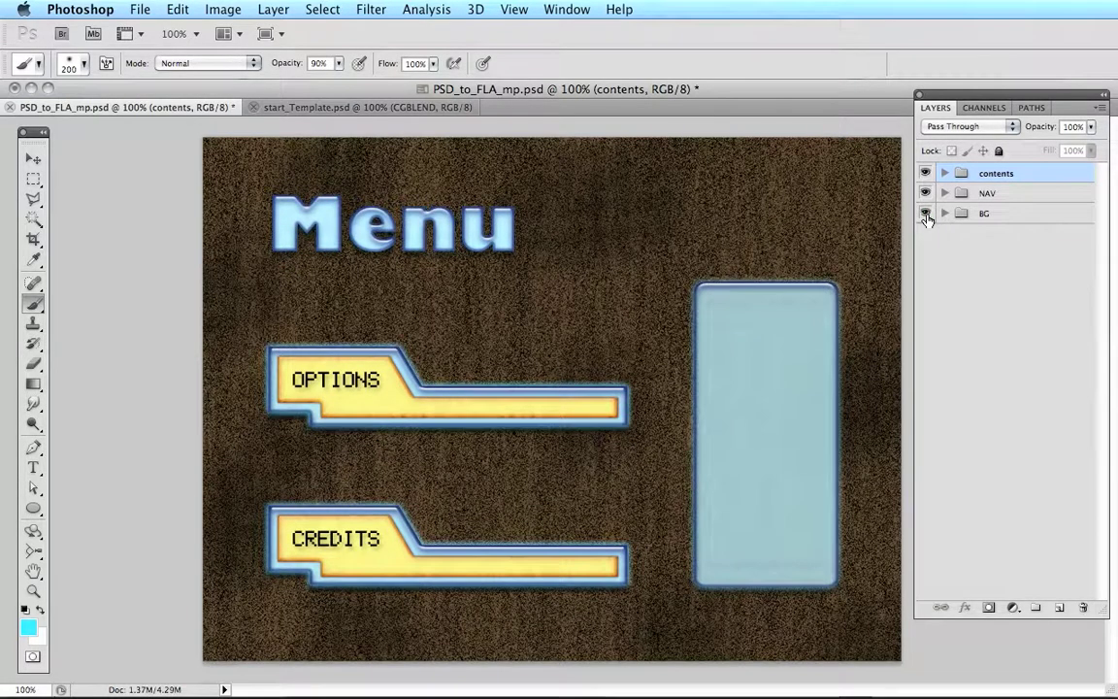
pyautogui.click(927, 193)
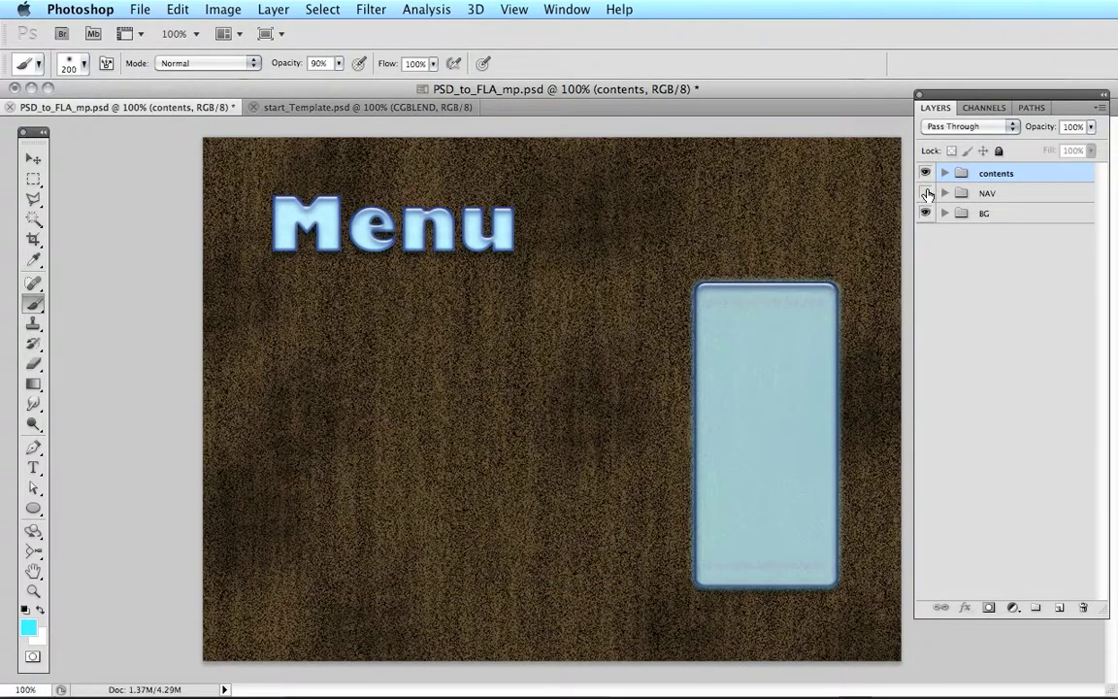
pyautogui.click(927, 193)
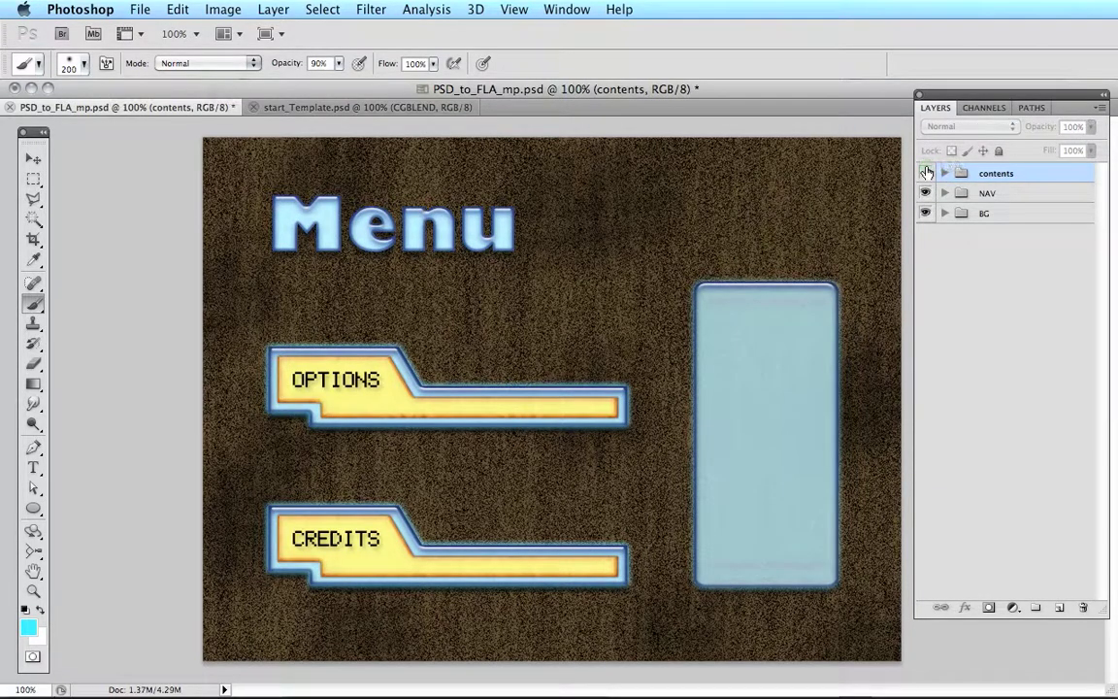
pyautogui.click(927, 172)
pyautogui.click(927, 171)
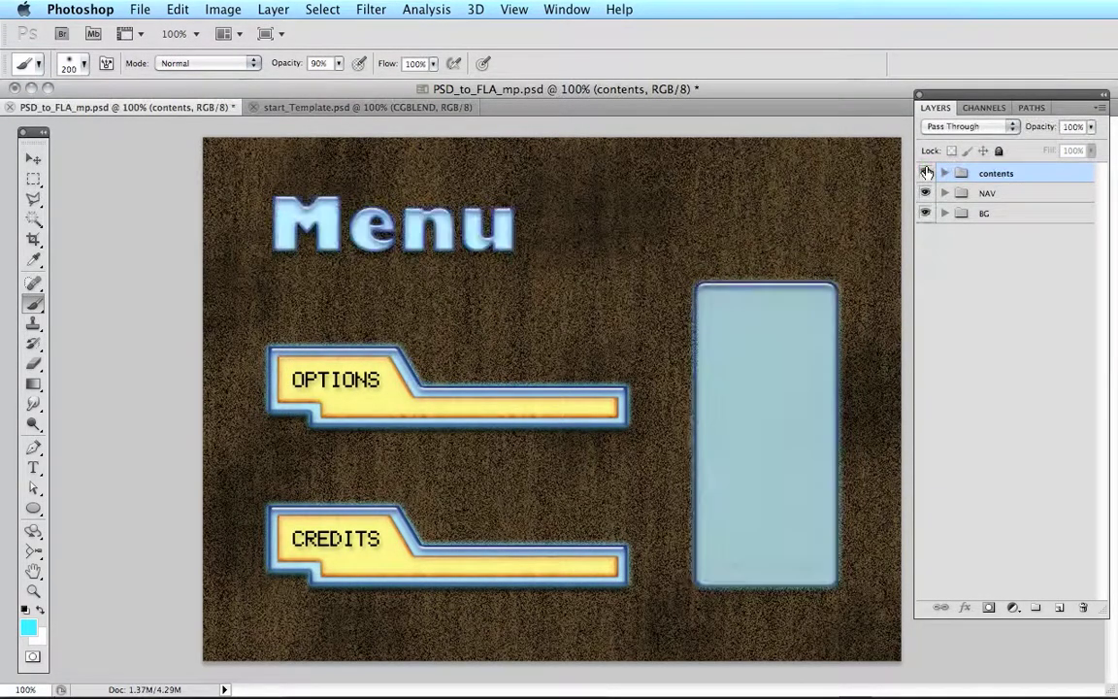
# Examine the layers inside the BG and contents groups, toggling the visibility of the Title and BOX layers.
pyautogui.click(944, 214)
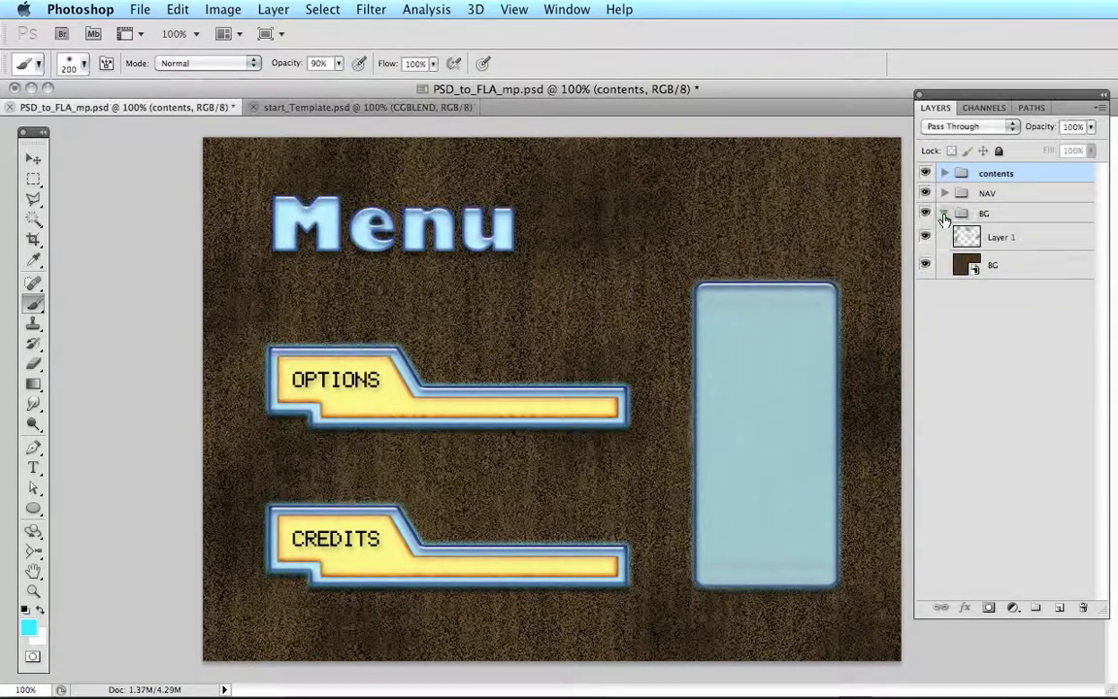
pyautogui.click(945, 214)
pyautogui.click(945, 173)
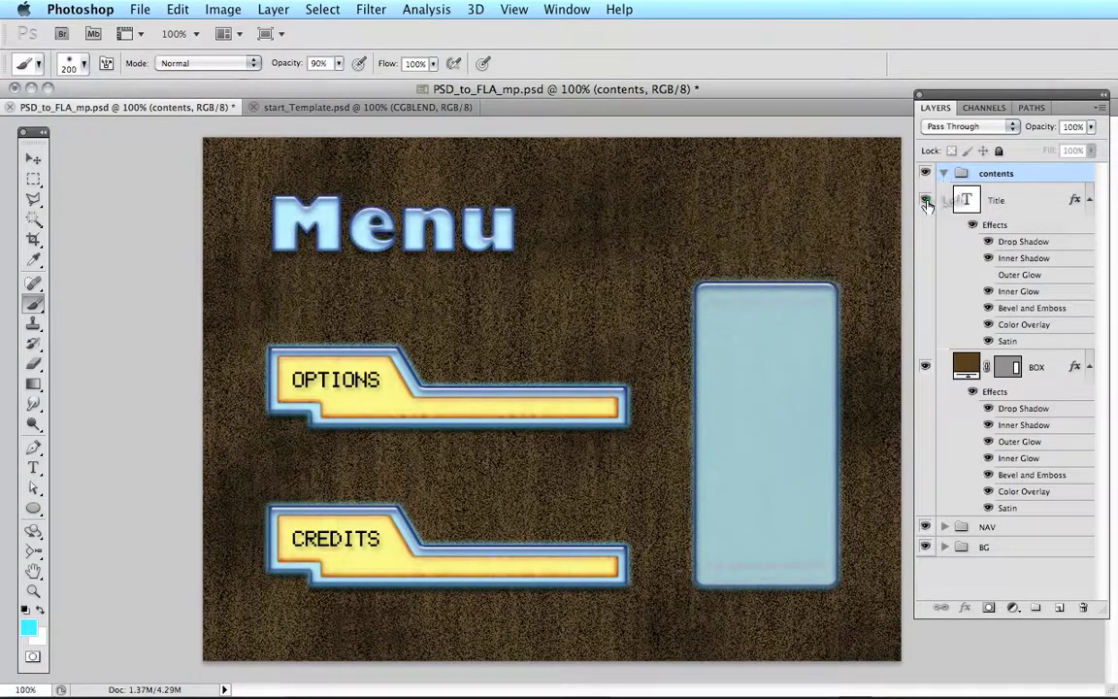
pyautogui.click(925, 199)
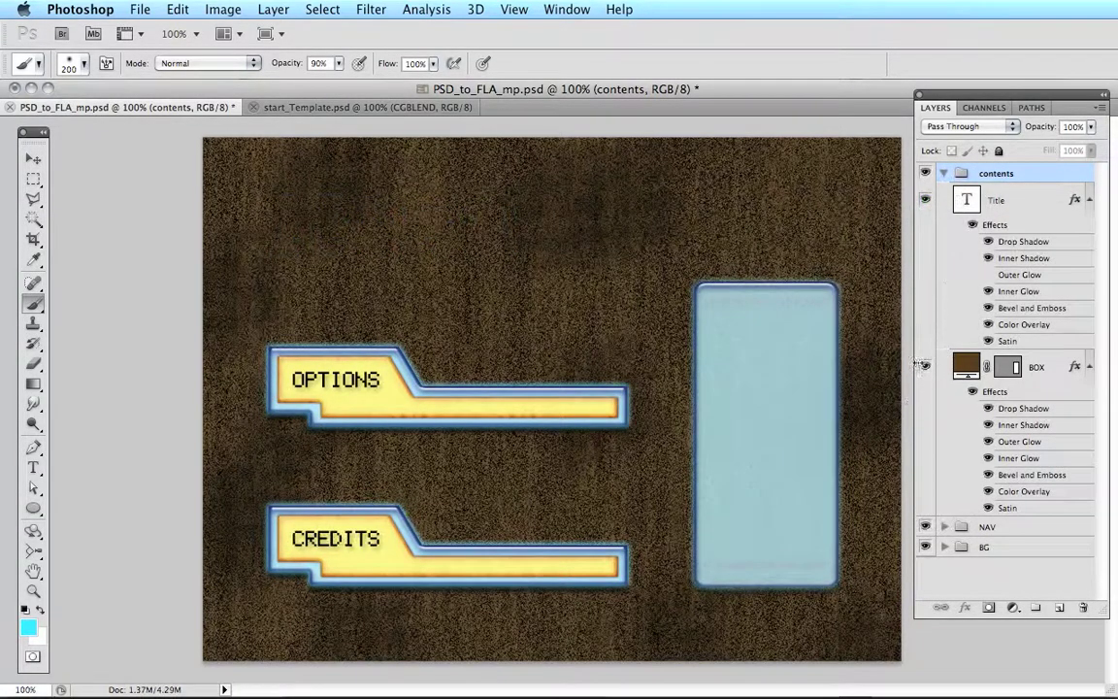
pyautogui.click(925, 199)
pyautogui.click(925, 369)
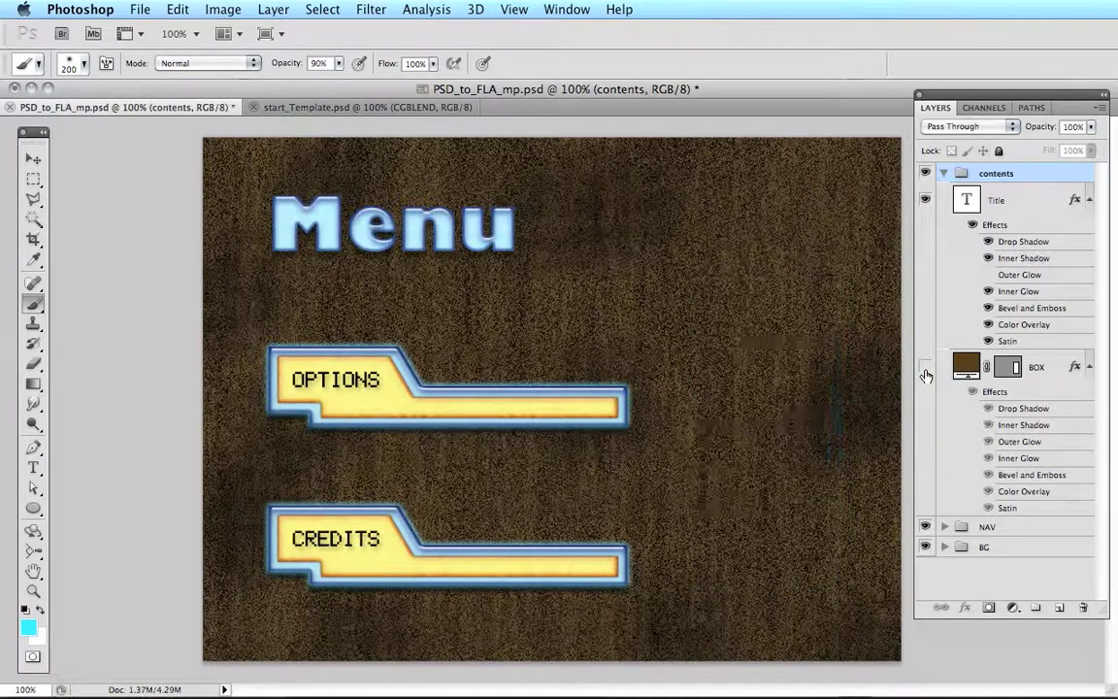
pyautogui.click(944, 173)
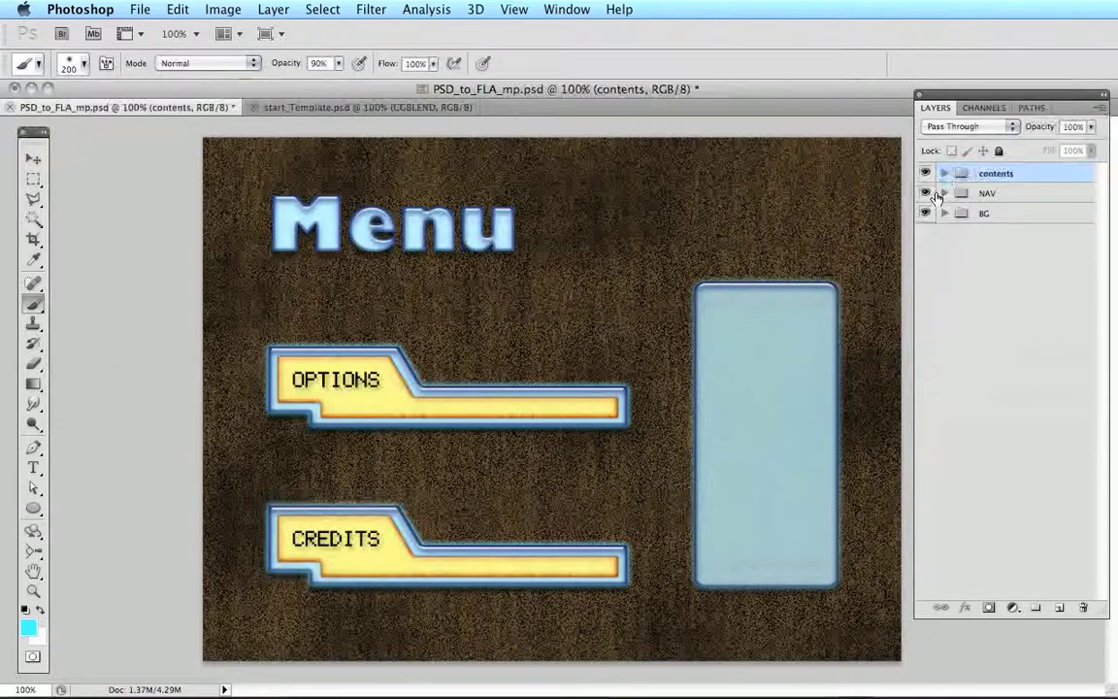
# Examine the NAV group by toggling its visibility and that of its creditsBtn and optionsBtn subgroups.
pyautogui.click(926, 194)
pyautogui.click(926, 194)
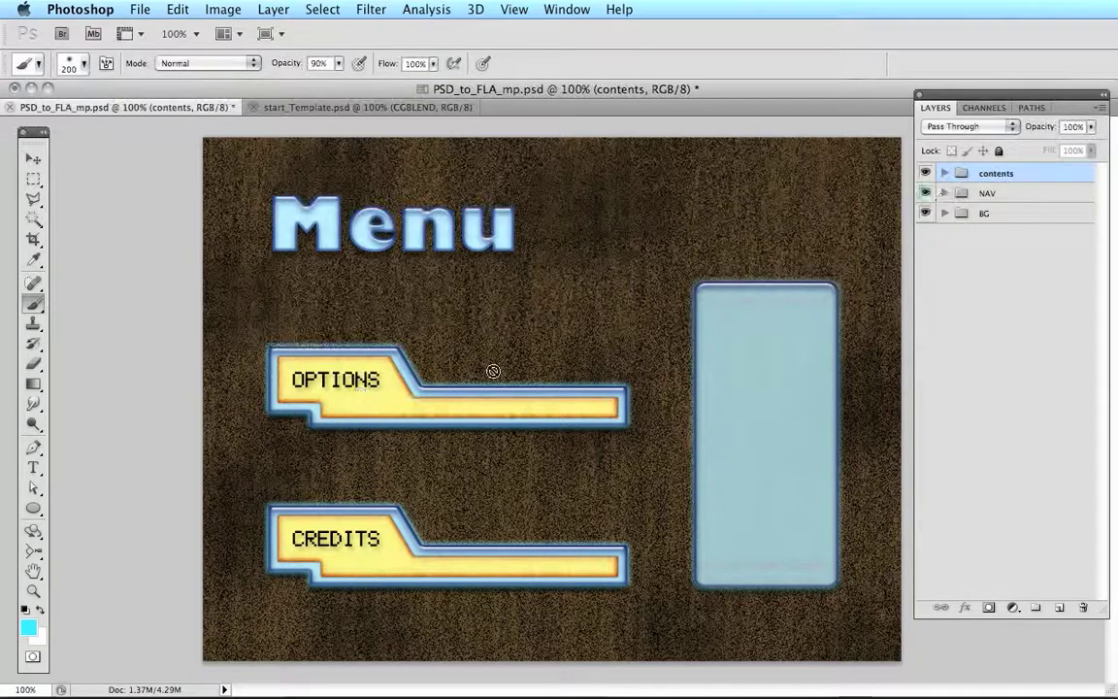
pyautogui.click(944, 193)
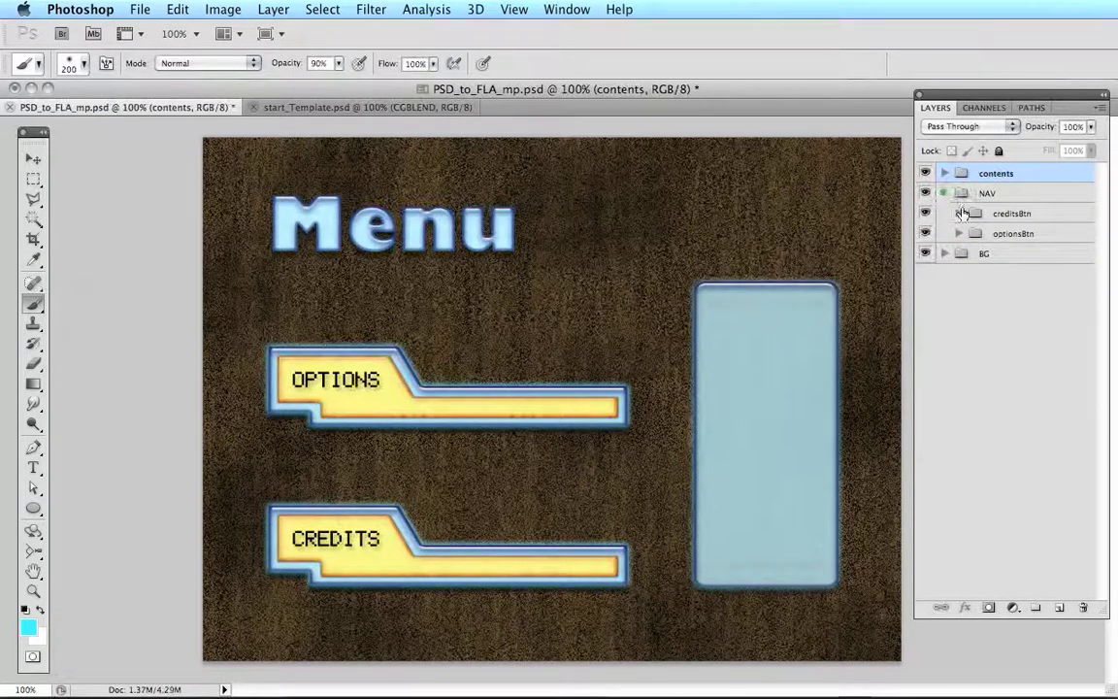
pyautogui.click(924, 213)
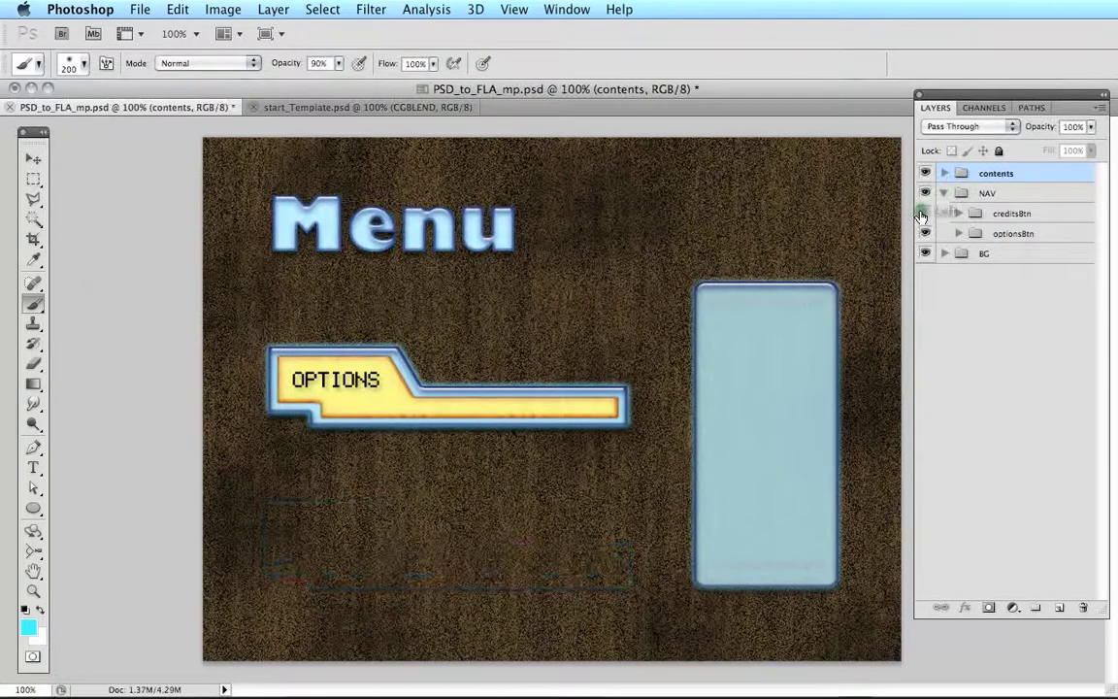
pyautogui.click(924, 213)
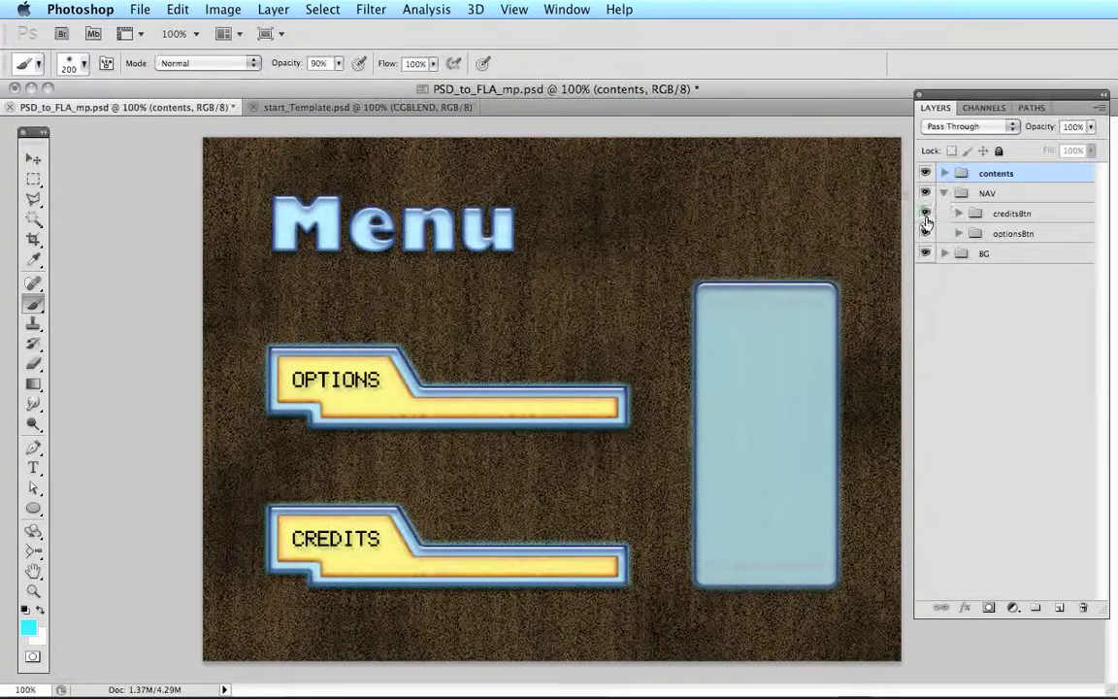
pyautogui.click(925, 233)
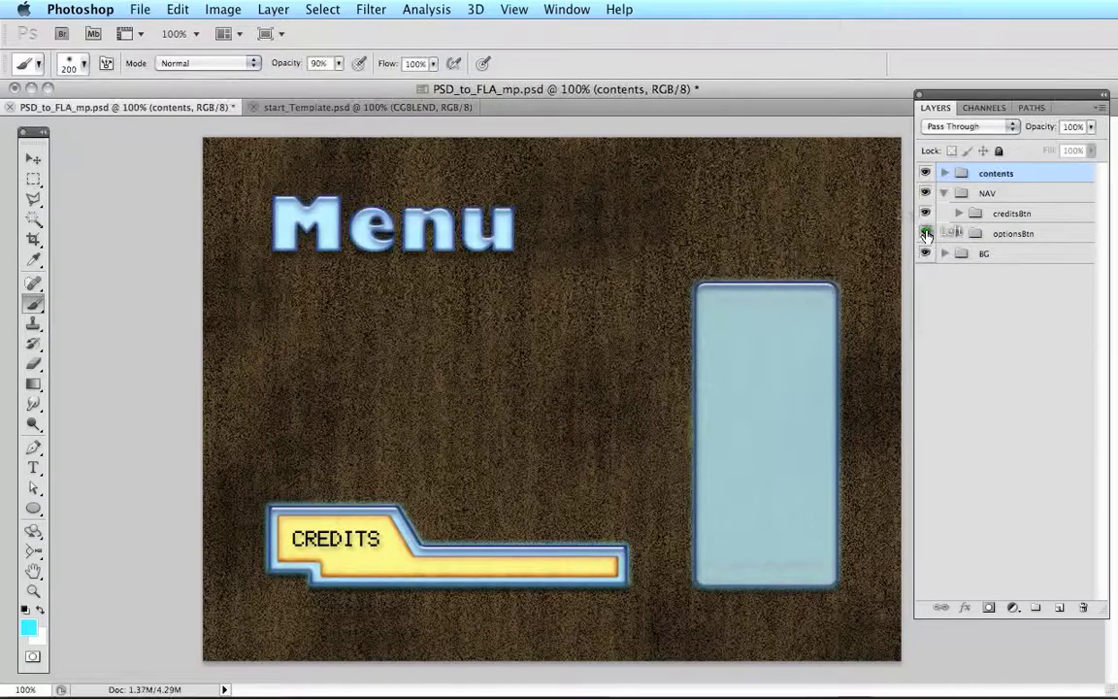
pyautogui.click(925, 233)
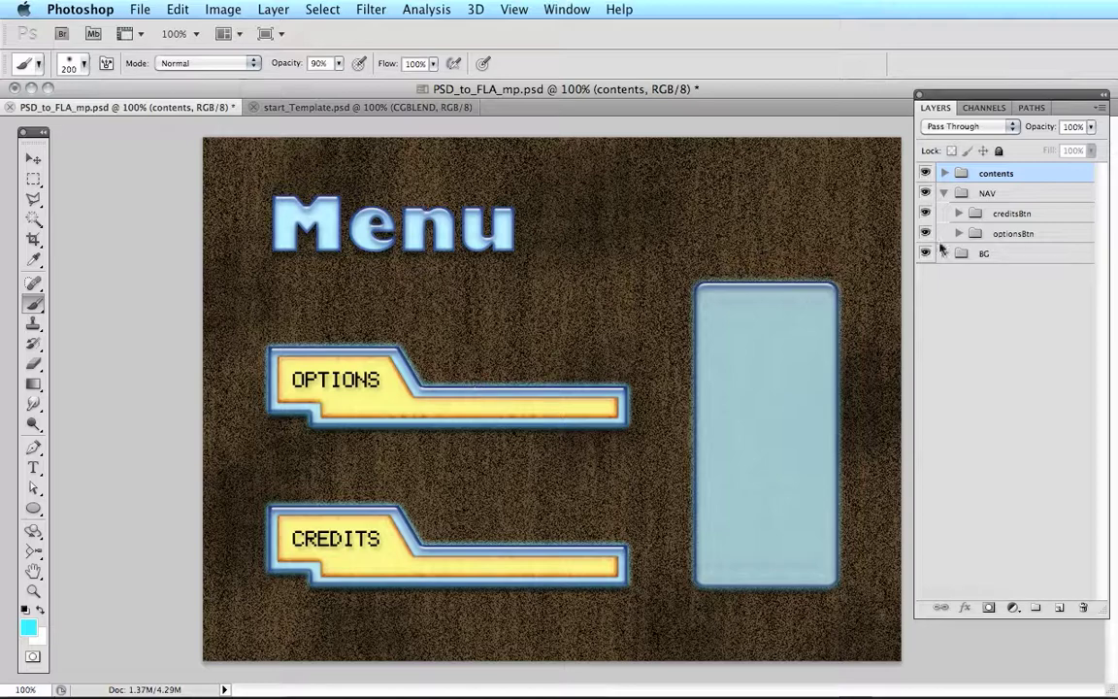
# Compare the Credits button's states by toggling the visibility of creditsBtn_up and creditsBtn_over inside creditsBtn.
pyautogui.click(959, 213)
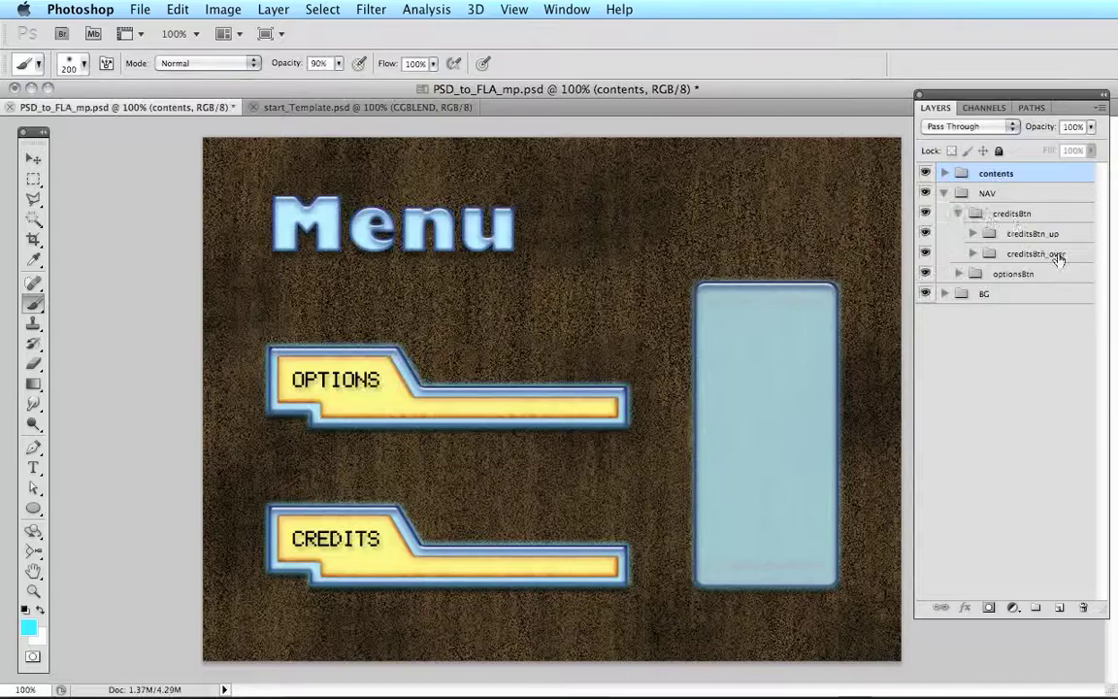
pyautogui.click(925, 235)
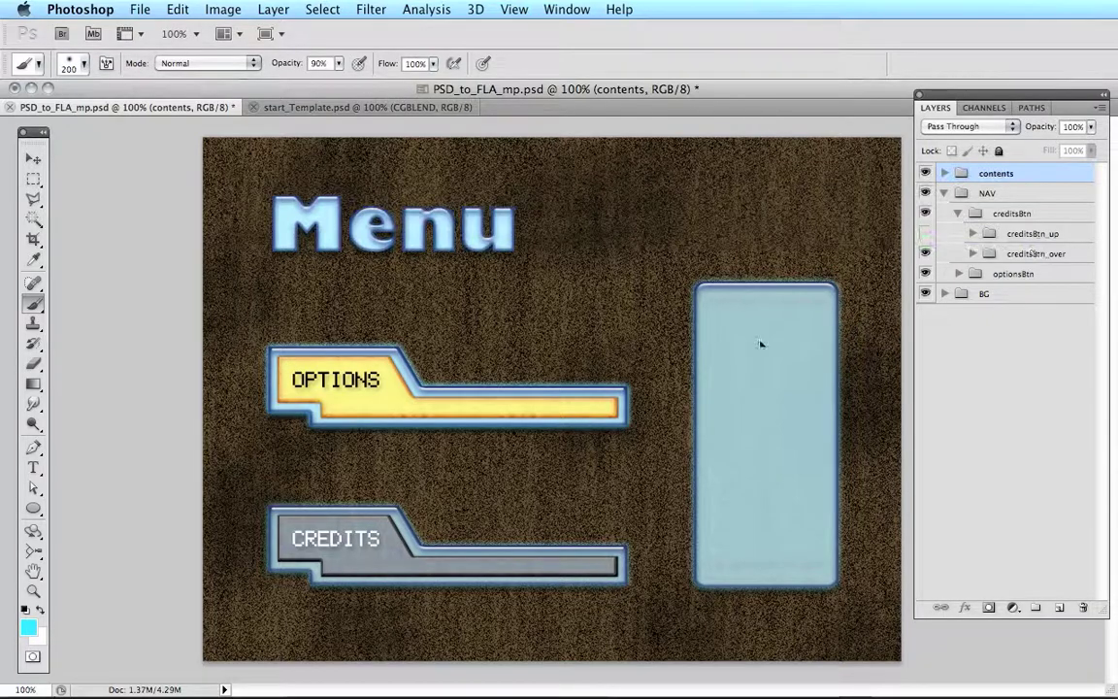
pyautogui.press('v')
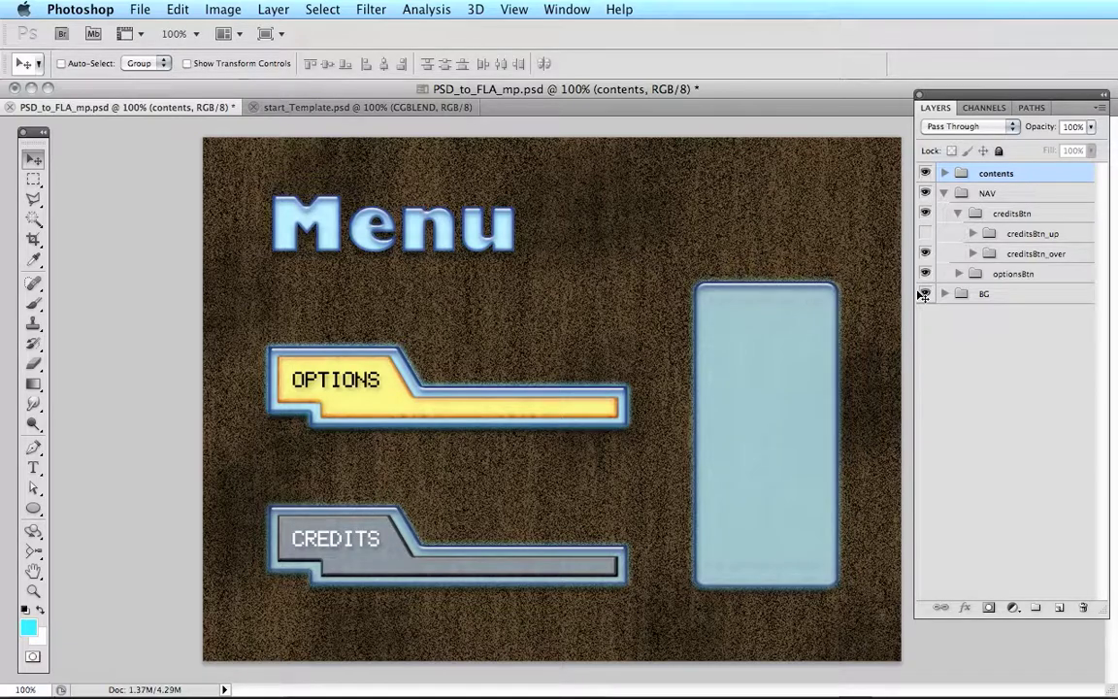
pyautogui.click(925, 233)
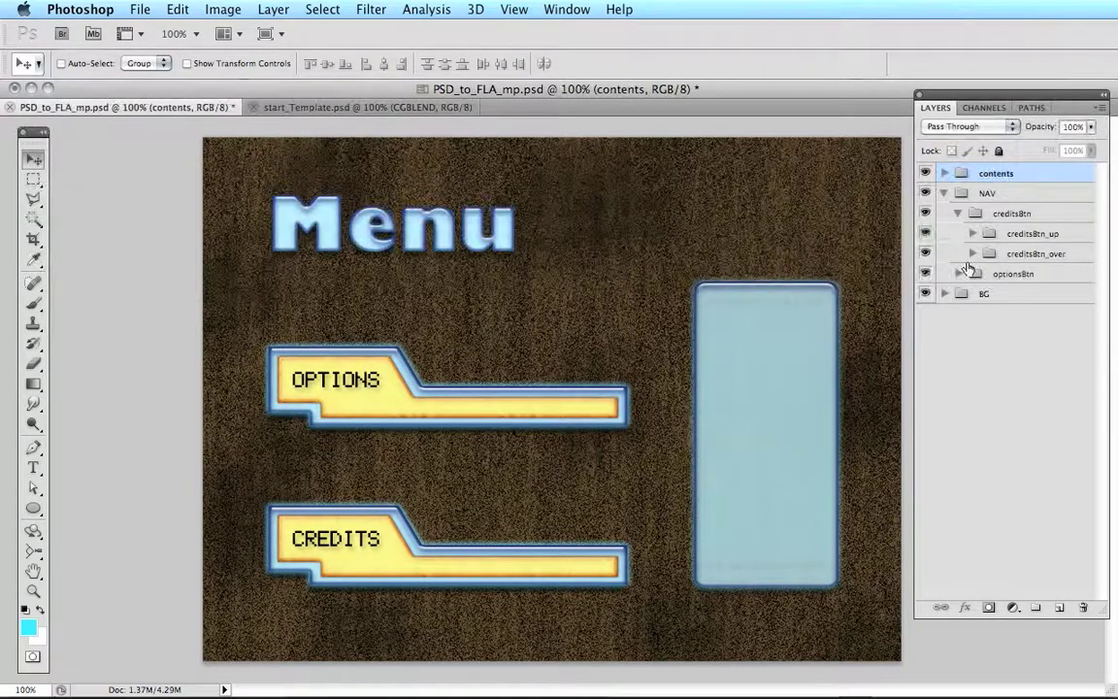
pyautogui.click(926, 253)
pyautogui.click(926, 254)
# Examine the layers inside creditsBtn_over, toggle the creditsBtn group's visibility and collapse the group.
pyautogui.click(971, 253)
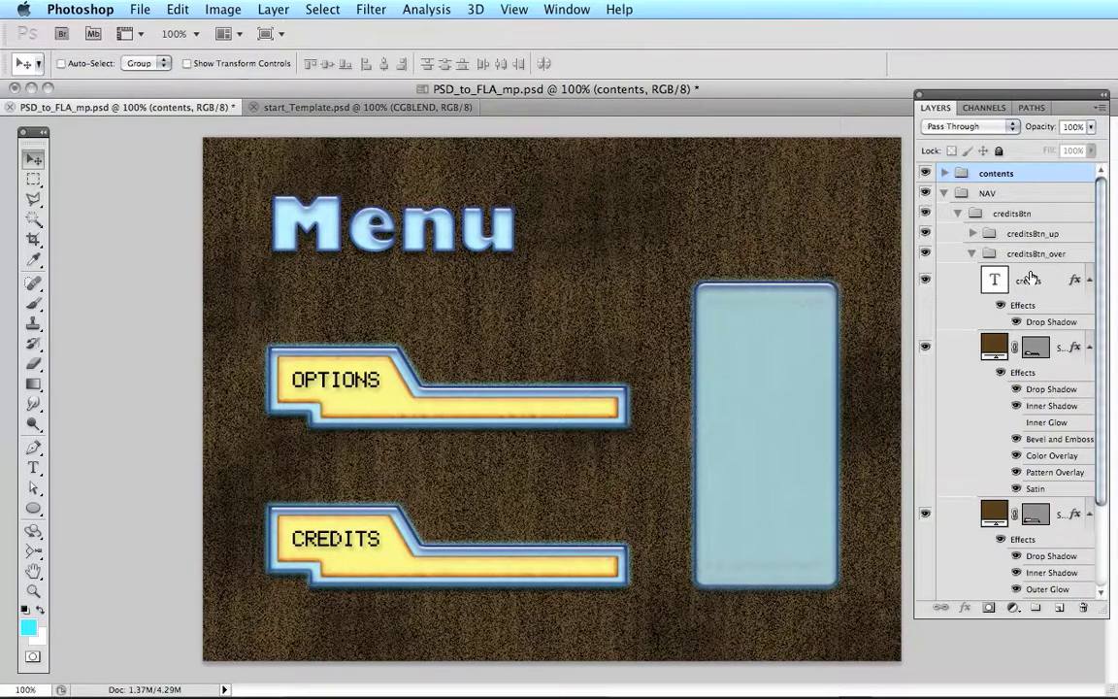
pyautogui.click(972, 254)
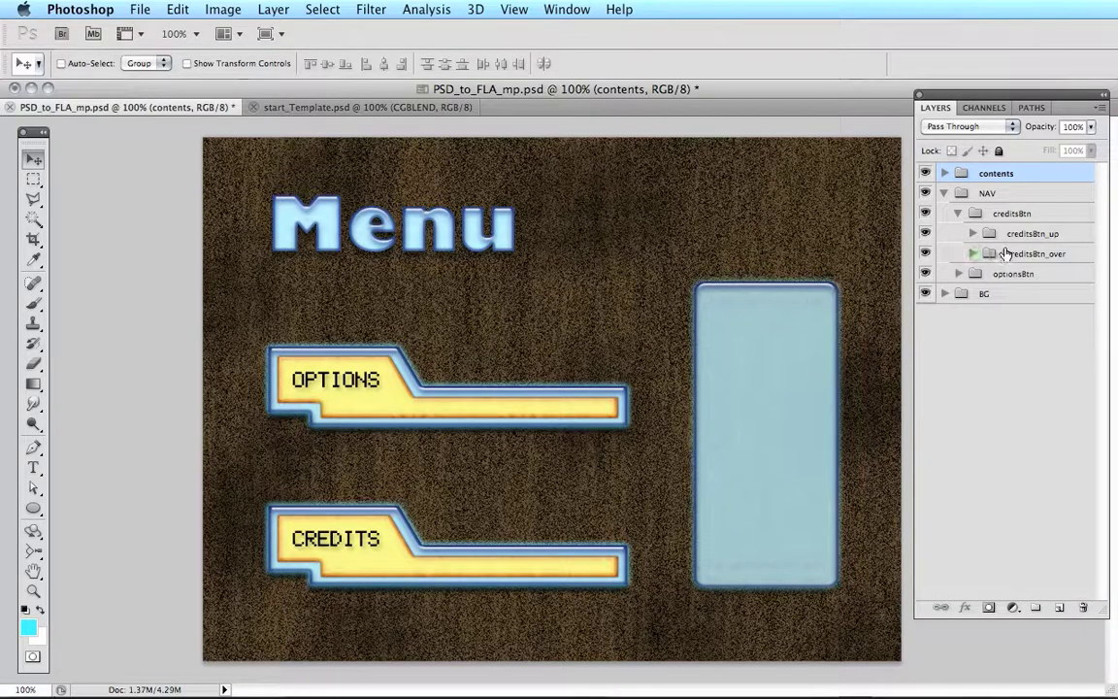
pyautogui.click(925, 233)
pyautogui.click(925, 214)
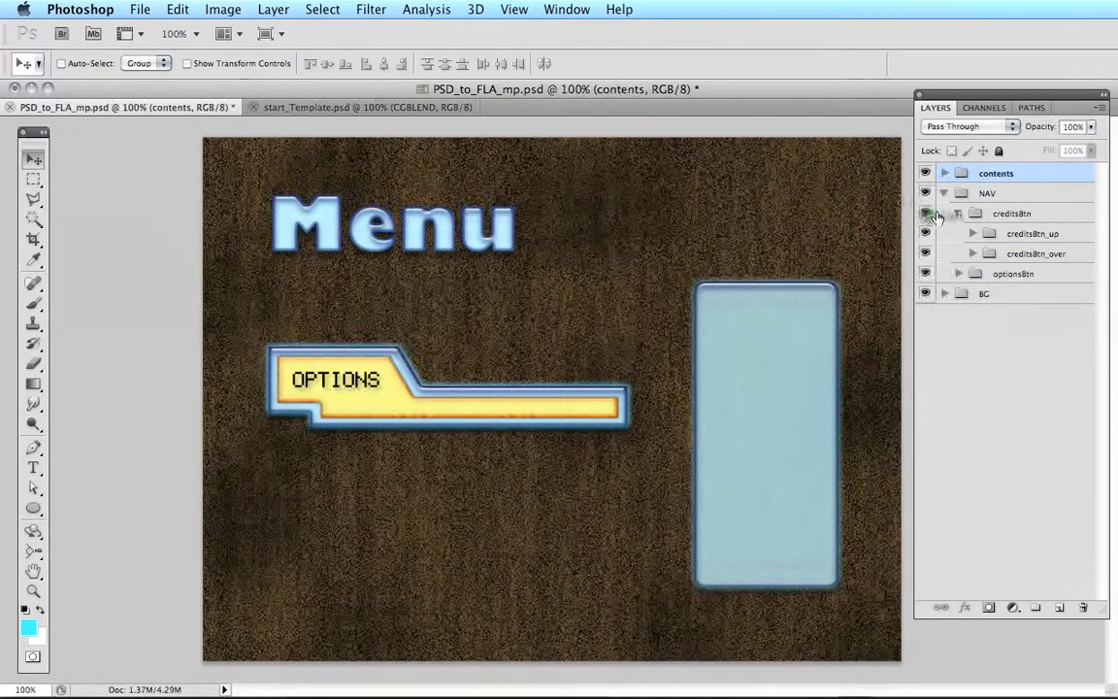
pyautogui.click(929, 214)
pyautogui.click(958, 213)
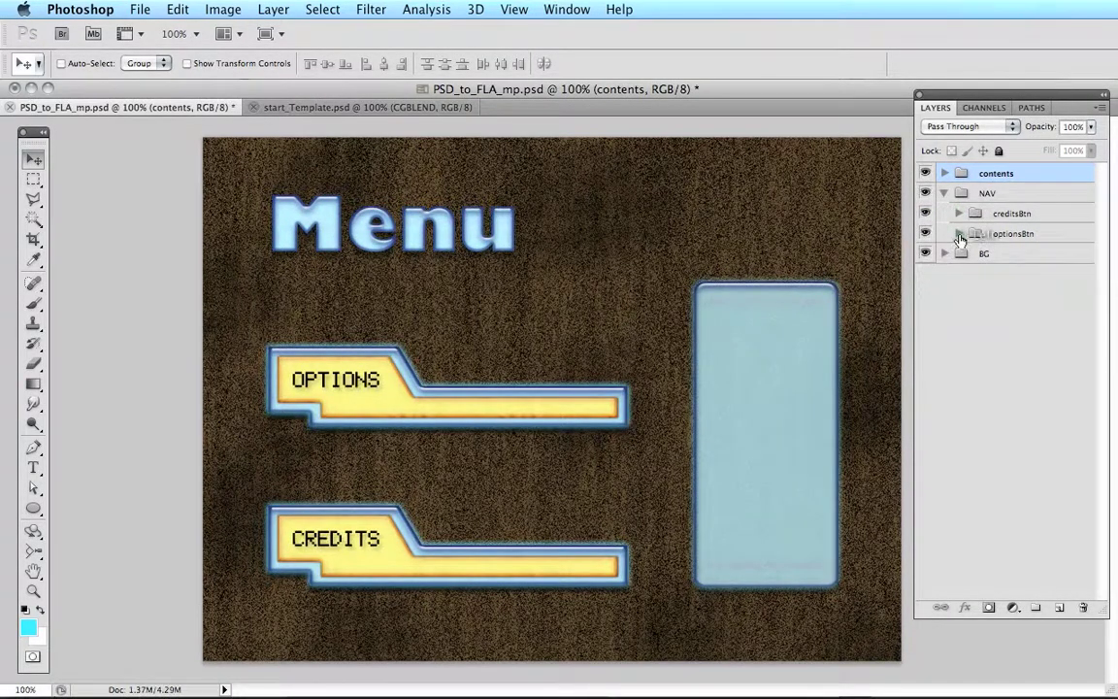
# Compare the Options button's states by toggling optionsBtn_up and the whole optionsBtn group, leaving both shown and the group collapsed.
pyautogui.click(959, 238)
pyautogui.click(927, 256)
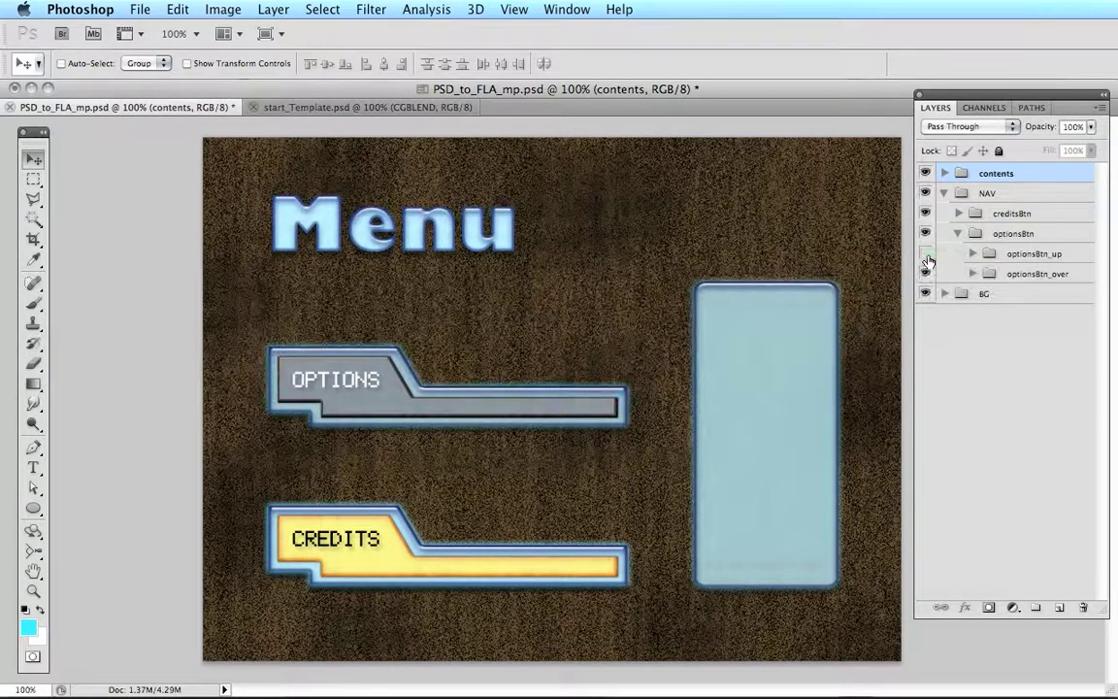
pyautogui.click(927, 254)
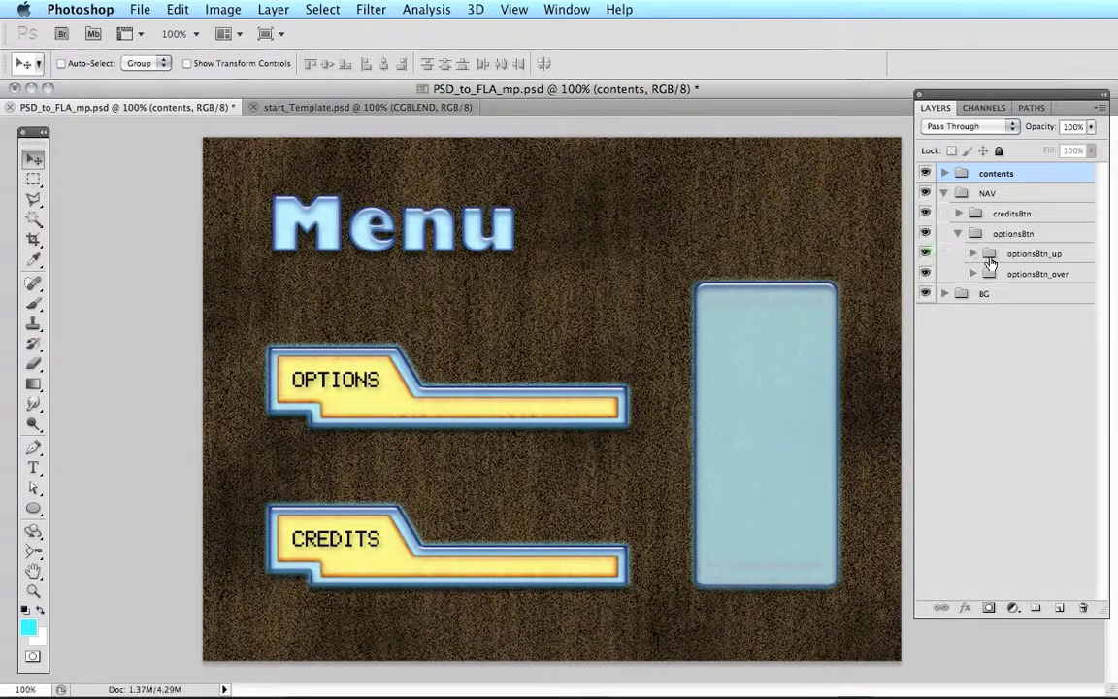
pyautogui.click(925, 232)
pyautogui.click(925, 233)
pyautogui.click(956, 235)
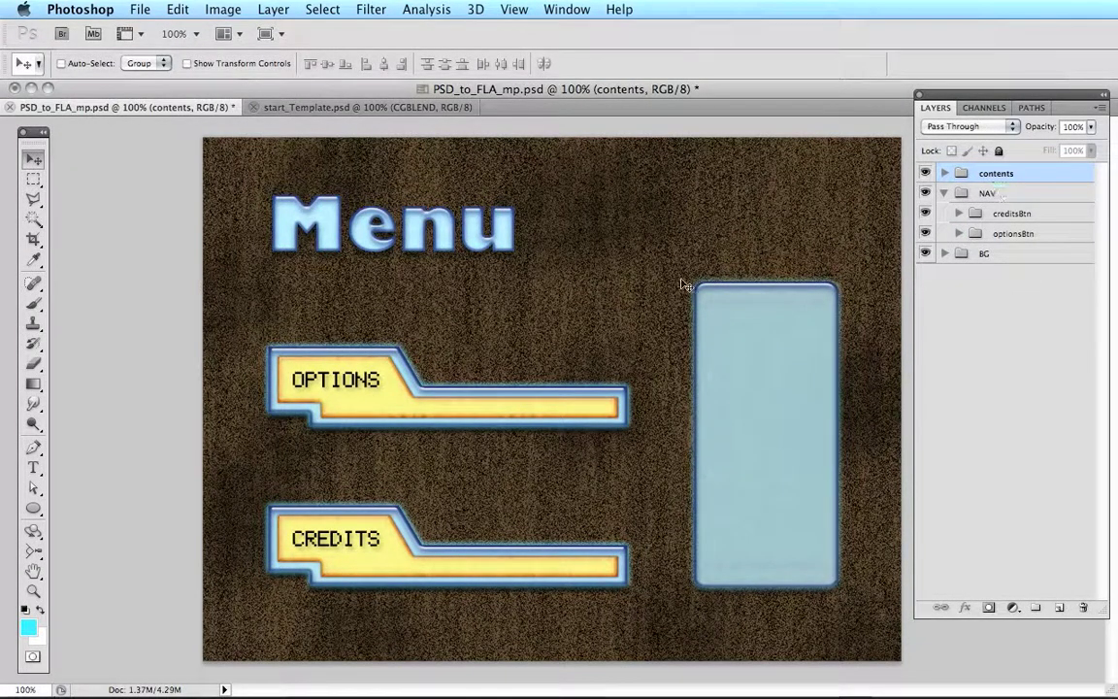
# Save the Photoshop document, switch to Flash and open the stage import options for PSD_to_FLA_mp.psd.
pyautogui.press('super+s')
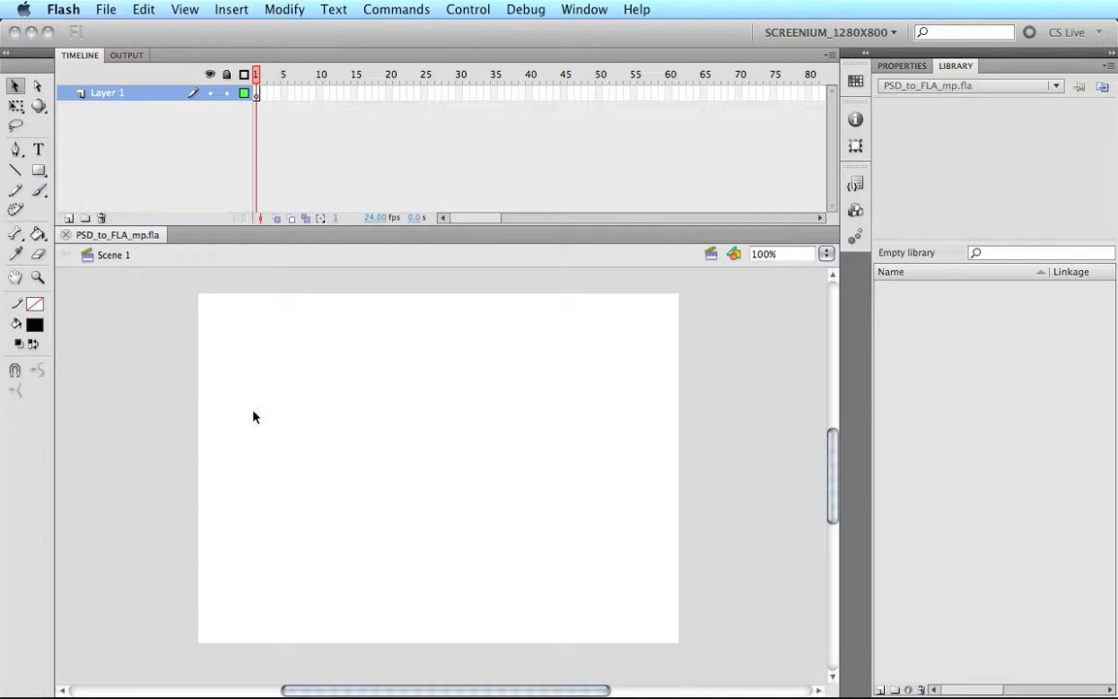
pyautogui.click(107, 12)
pyautogui.moveTo(138, 251)
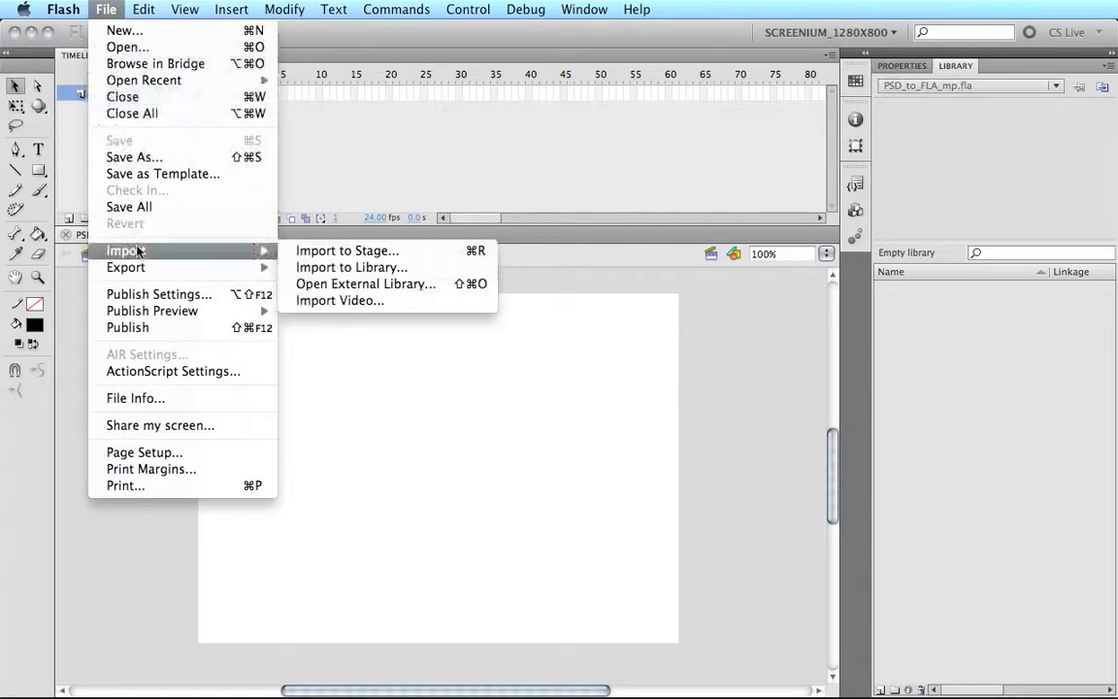
pyautogui.click(455, 256)
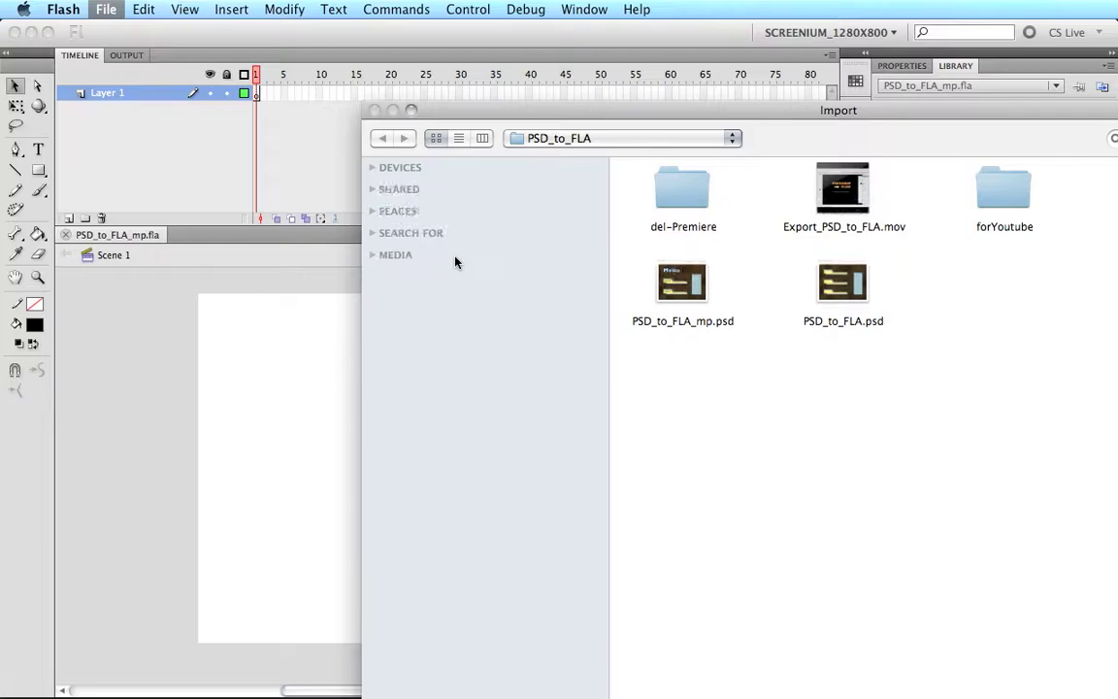
pyautogui.moveTo(626, 115); pyautogui.dragTo(441, 115)
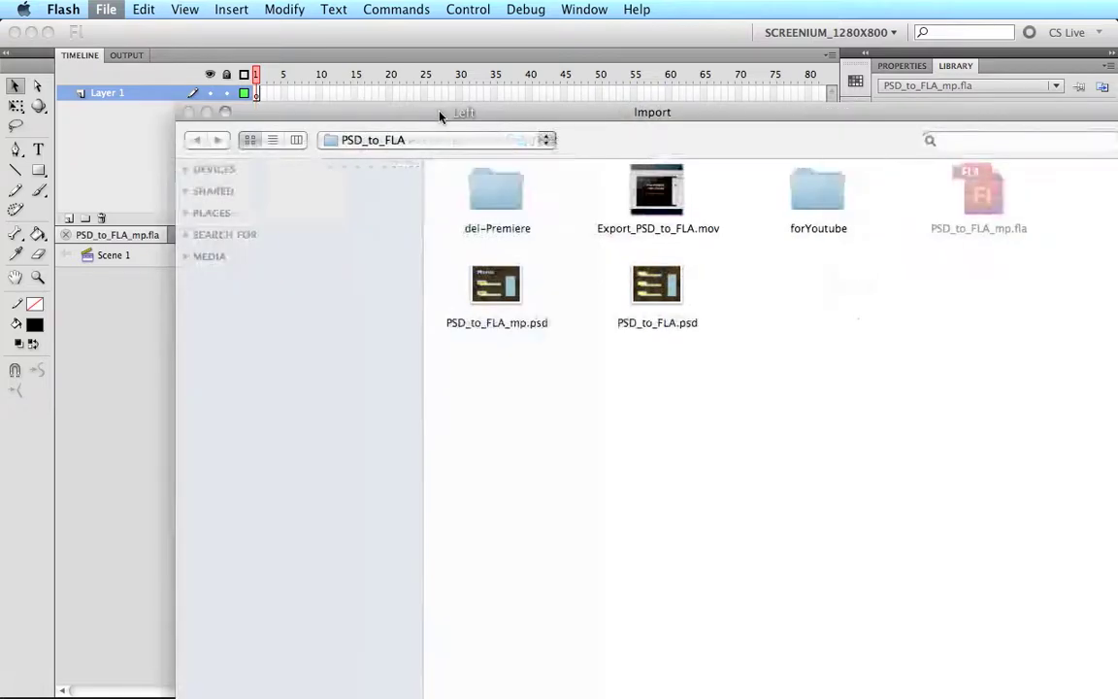
pyautogui.click(490, 287)
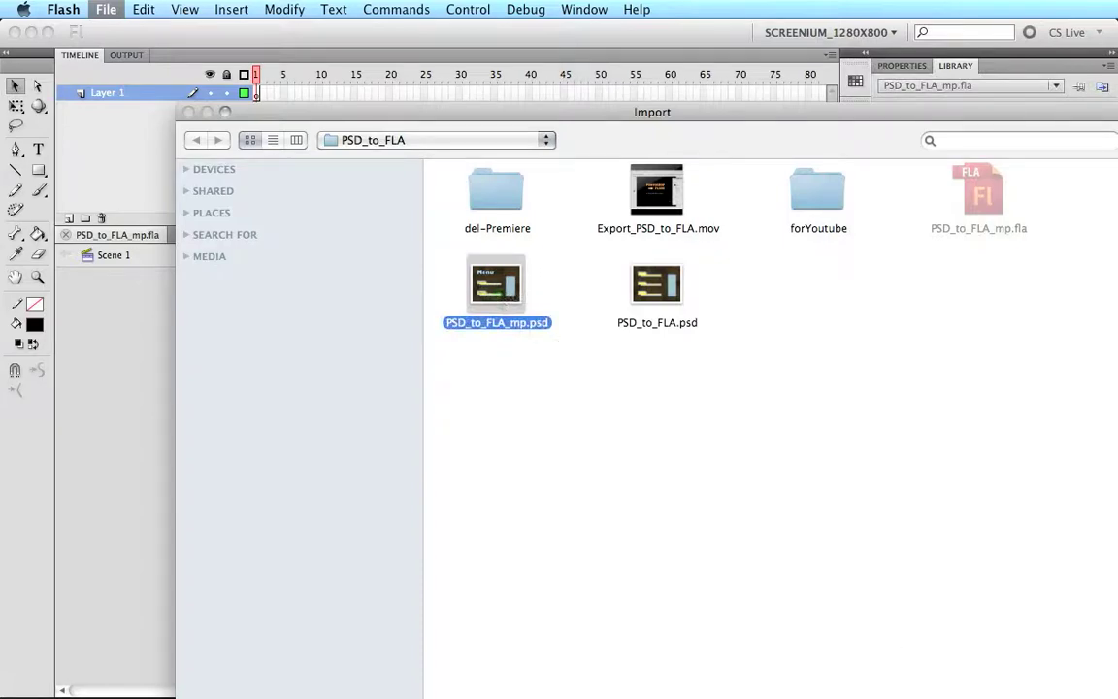
pyautogui.press('Return')
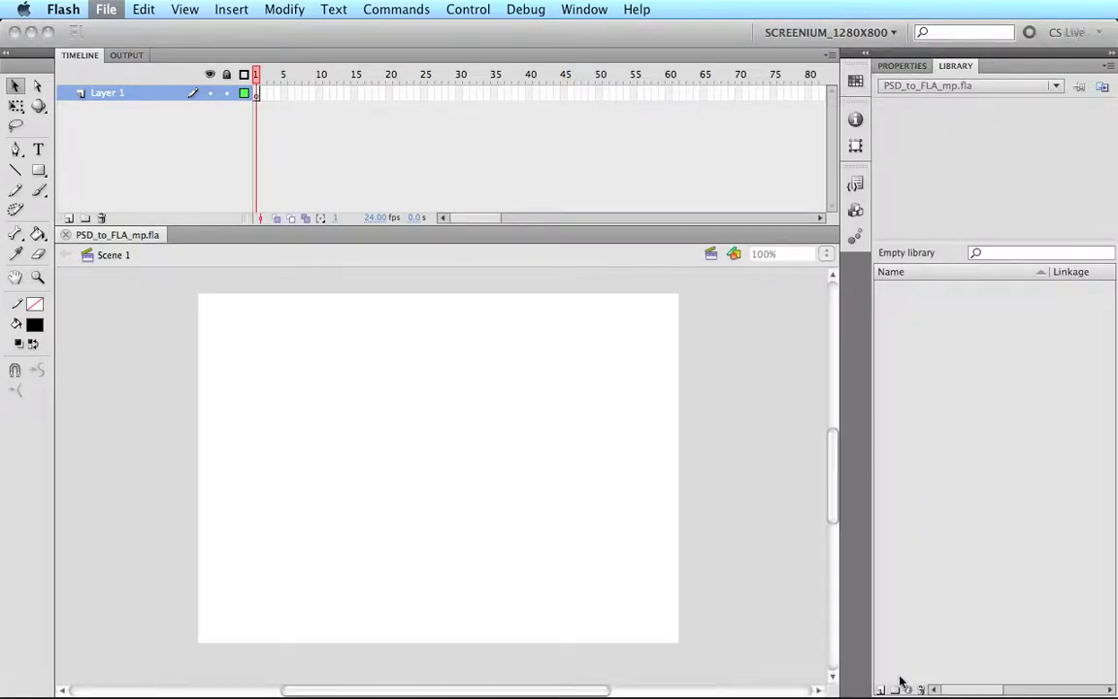
pyautogui.moveTo(679, 240); pyautogui.dragTo(462, 131)
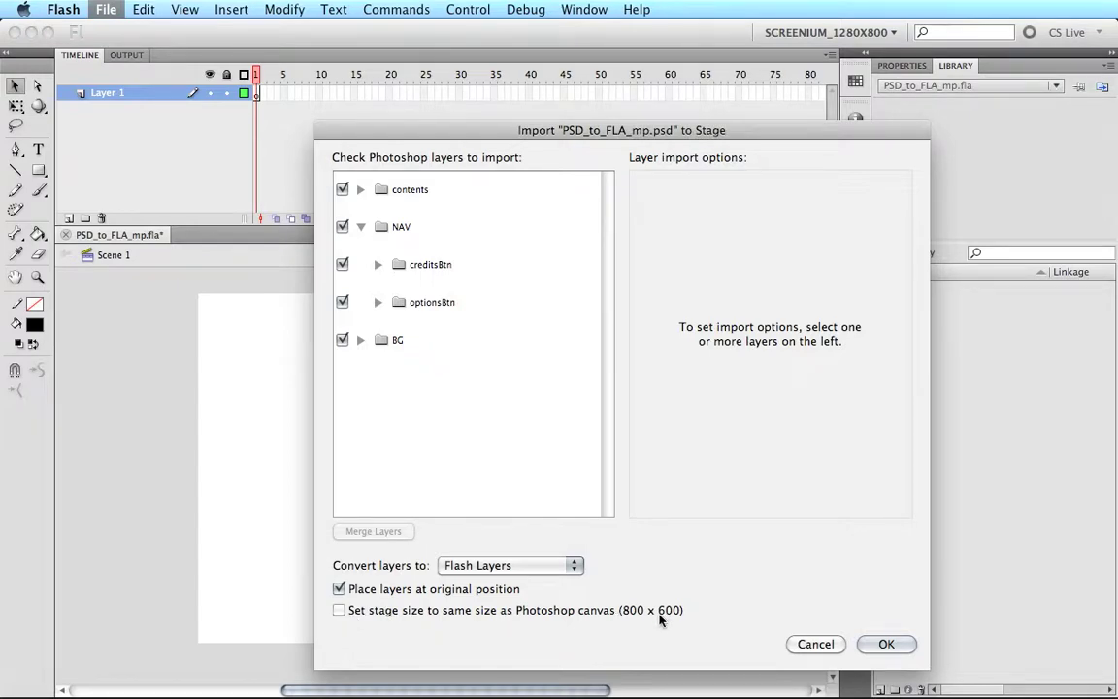
# Set the stage size to match the 800 x 600 Photoshop canvas and keep layers converting to Flash Layers.
pyautogui.click(436, 619)
pyautogui.click(493, 570)
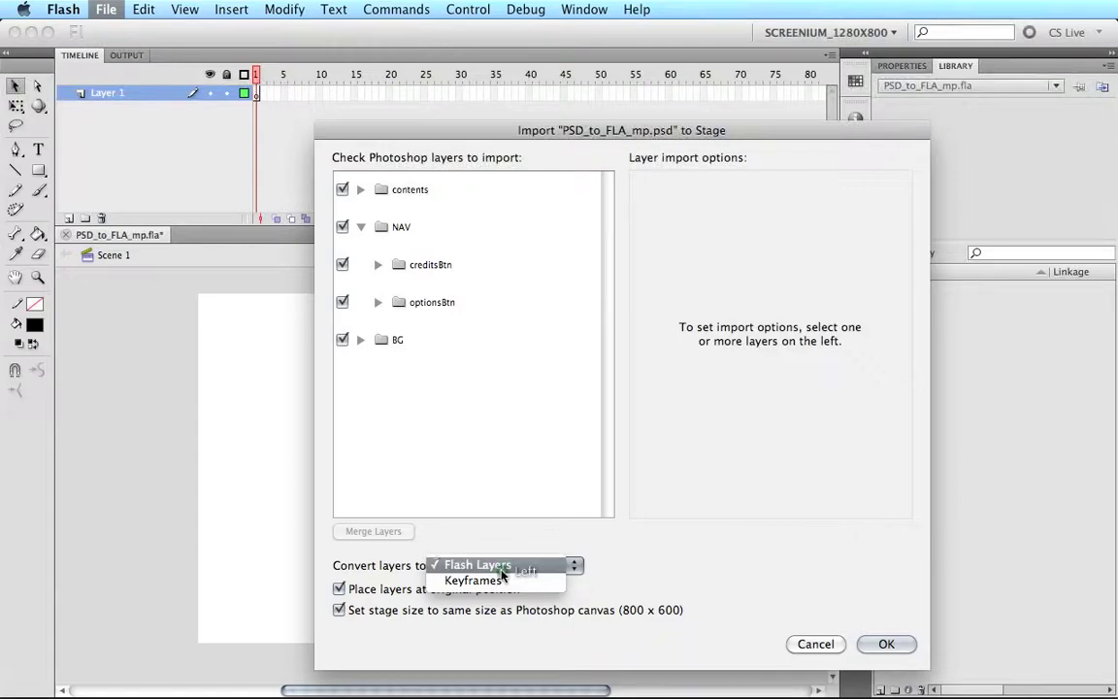
pyautogui.click(502, 571)
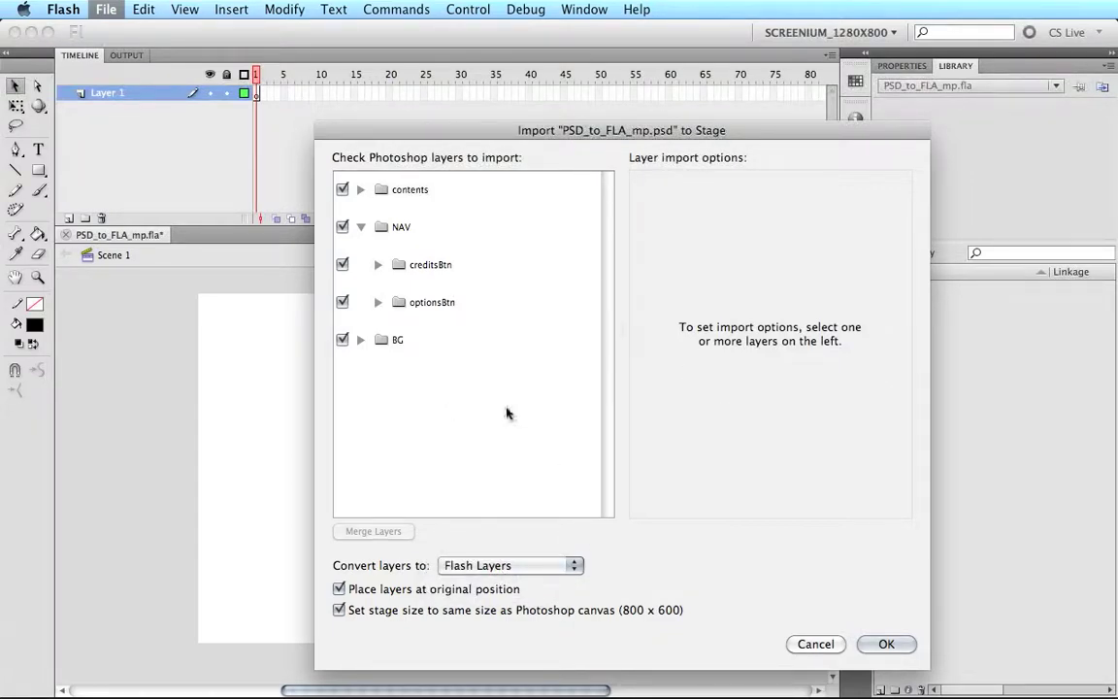
# Check the BG group's layers, collapse it and make the group a movie clip with instance name BG.
pyautogui.moveTo(424, 348); pyautogui.dragTo(503, 389)
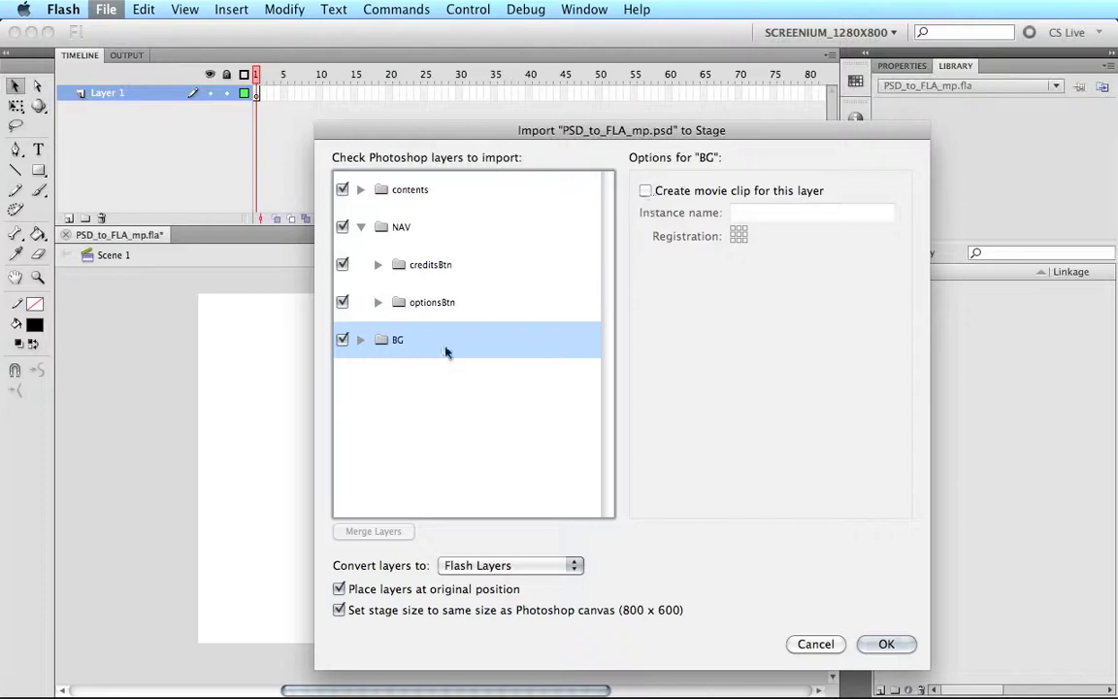
pyautogui.click(360, 339)
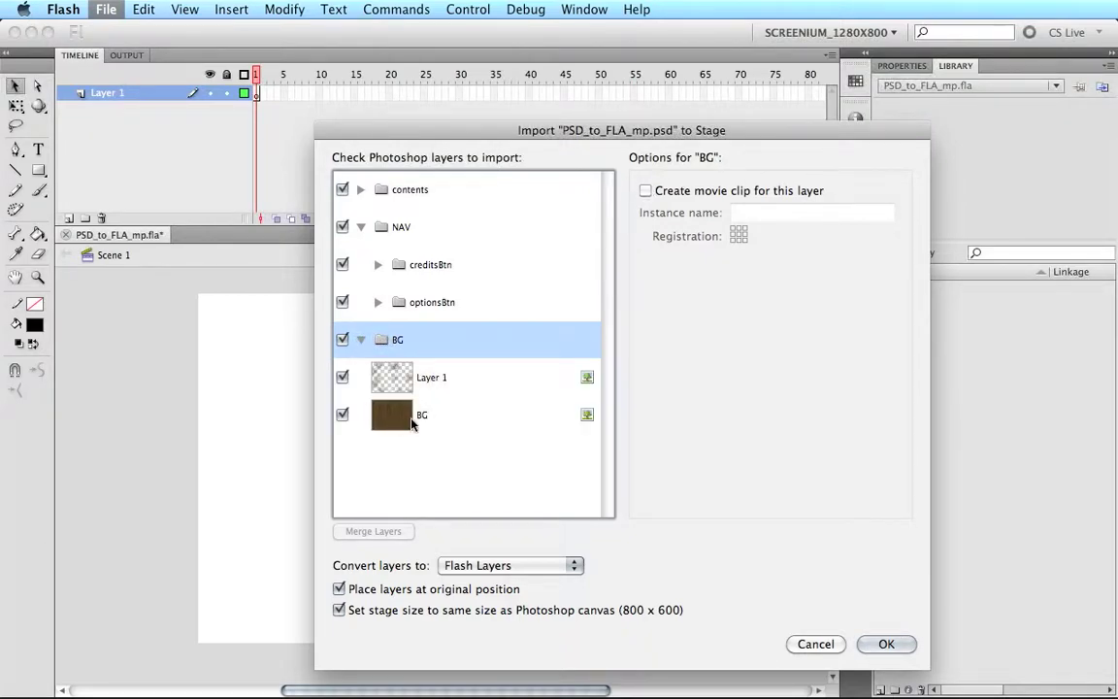
pyautogui.click(361, 339)
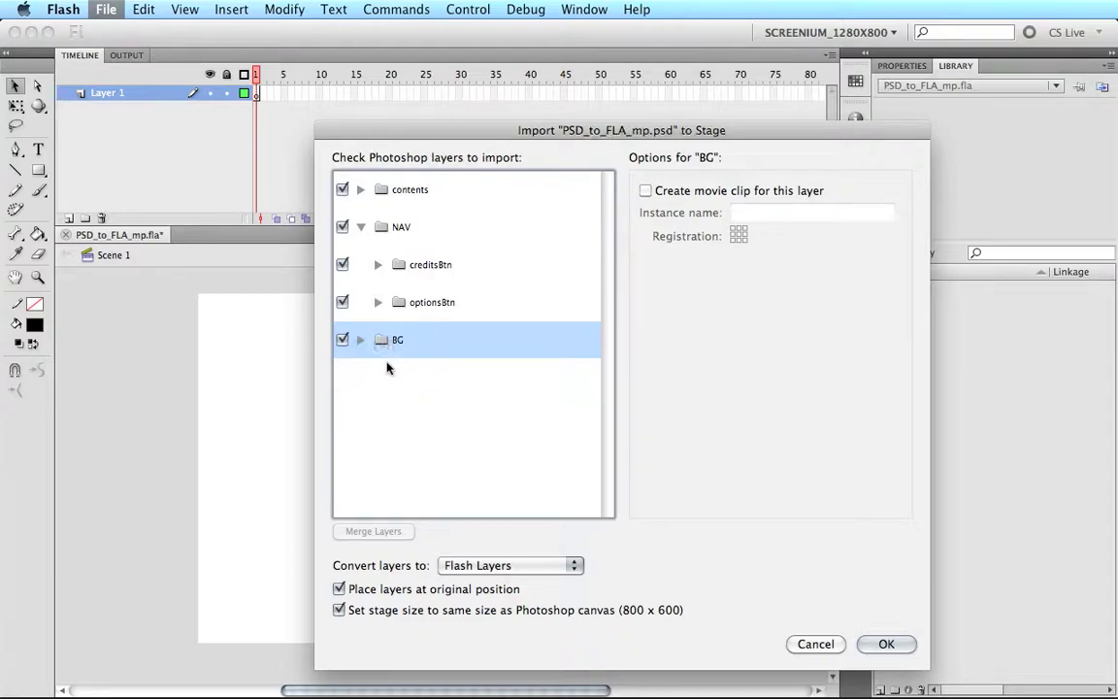
pyautogui.click(690, 192)
pyautogui.click(788, 218)
pyautogui.write('BG')
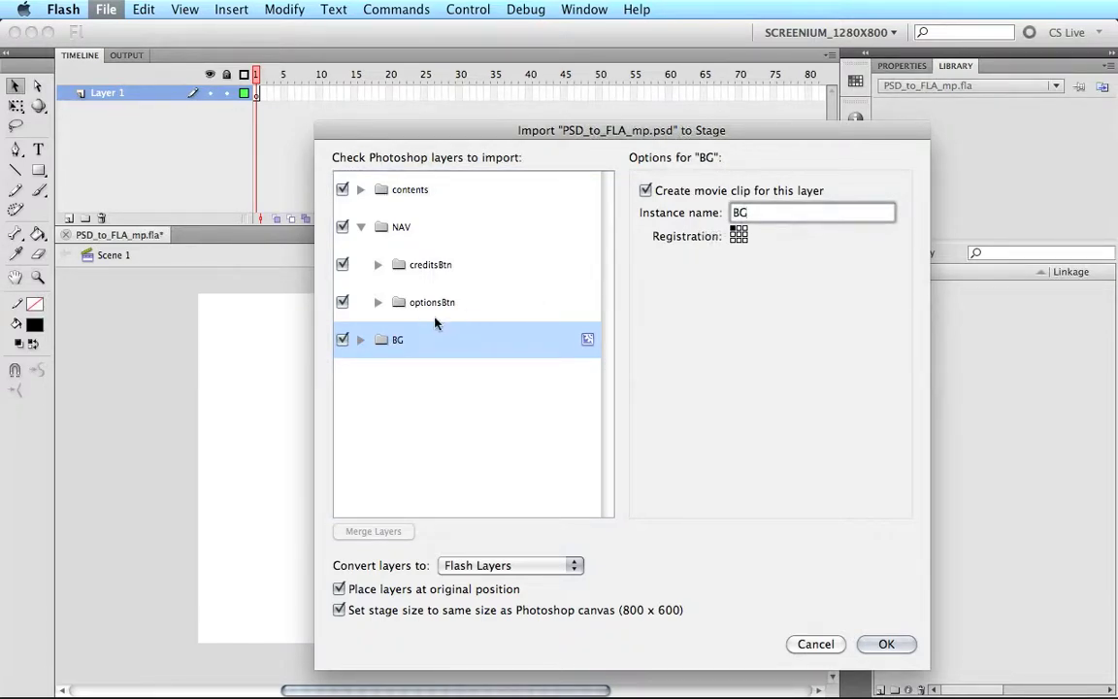
# Make the optionsBtn group inside NAV a movie clip with instance name optionsBtn.
pyautogui.click(399, 227)
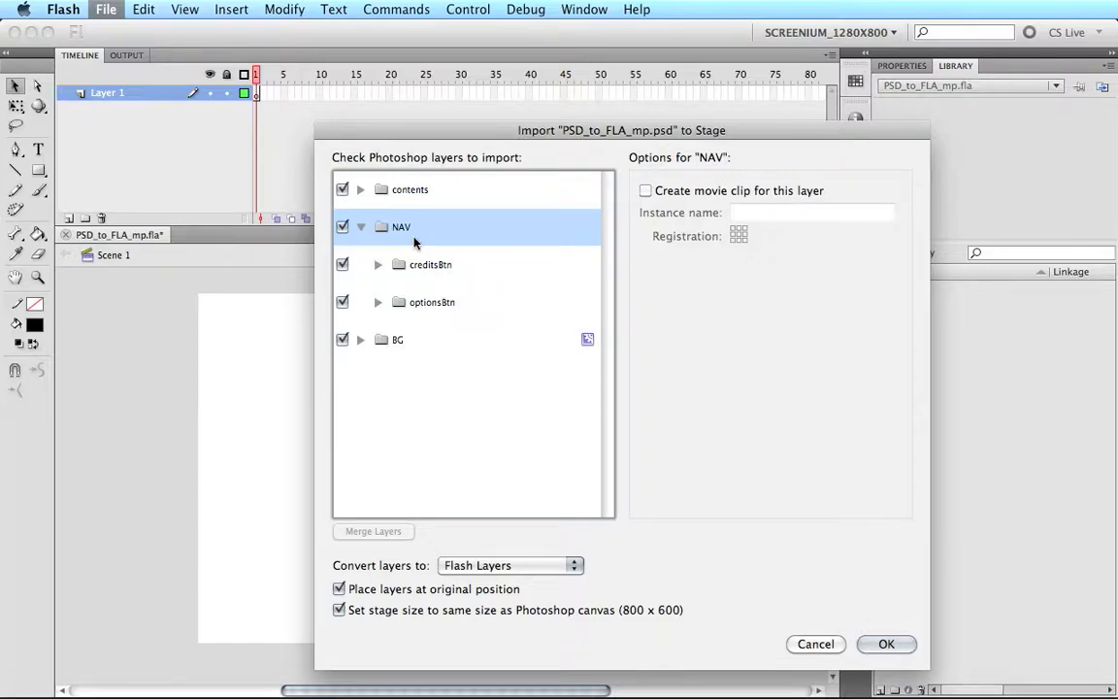
pyautogui.click(441, 305)
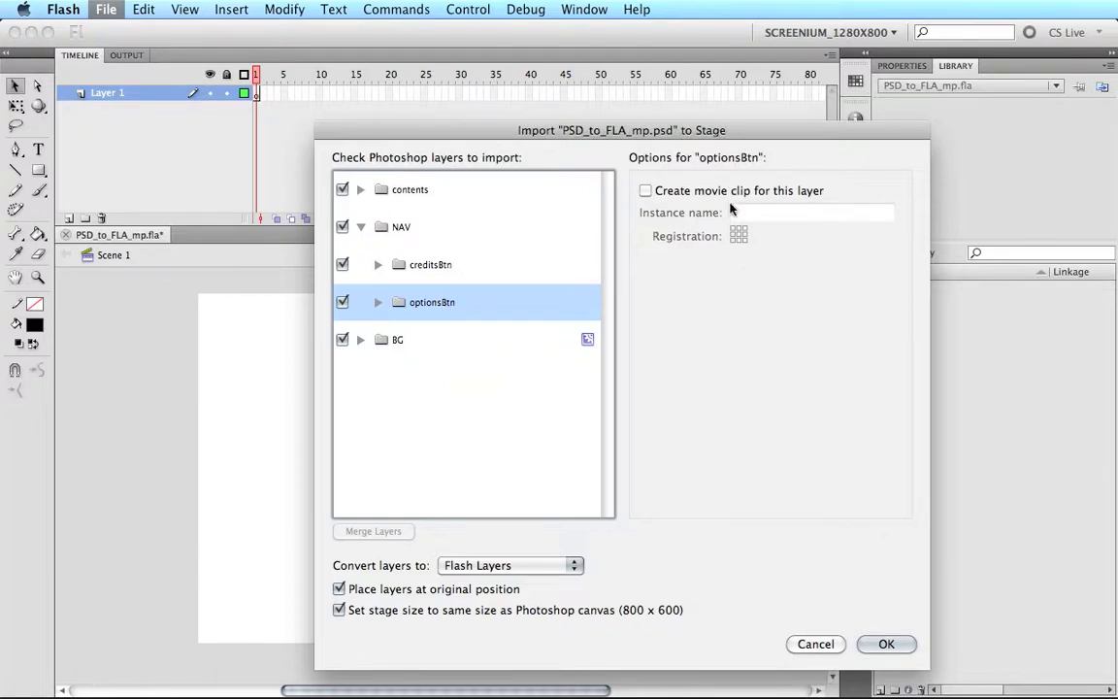
pyautogui.click(656, 193)
pyautogui.click(794, 212)
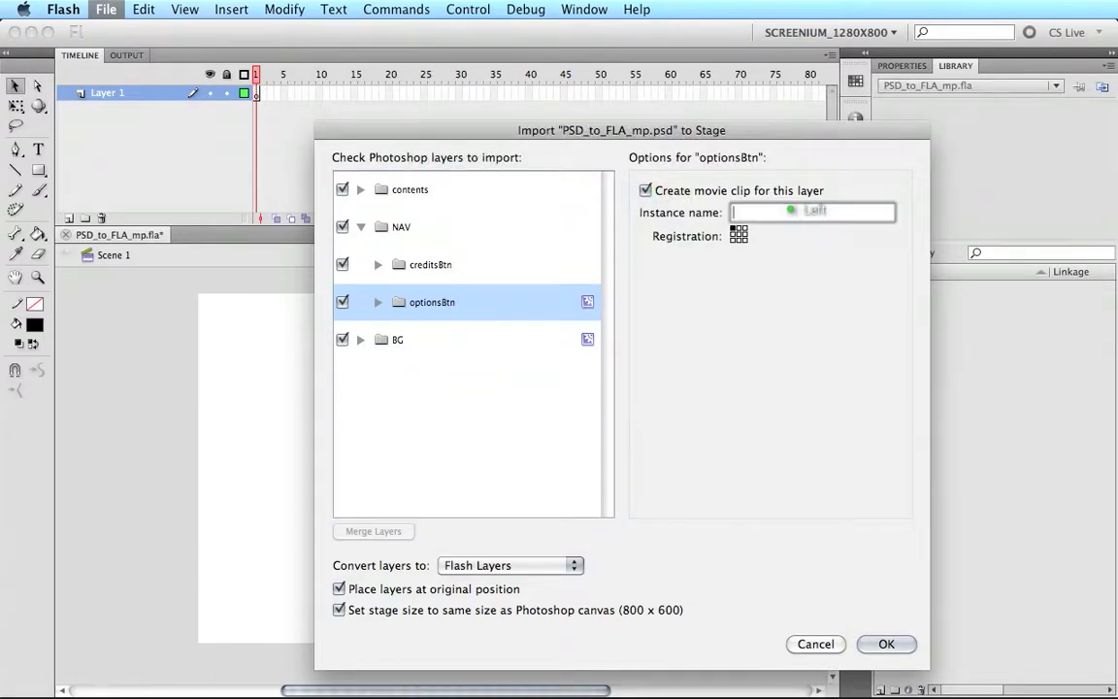
pyautogui.write('optio')
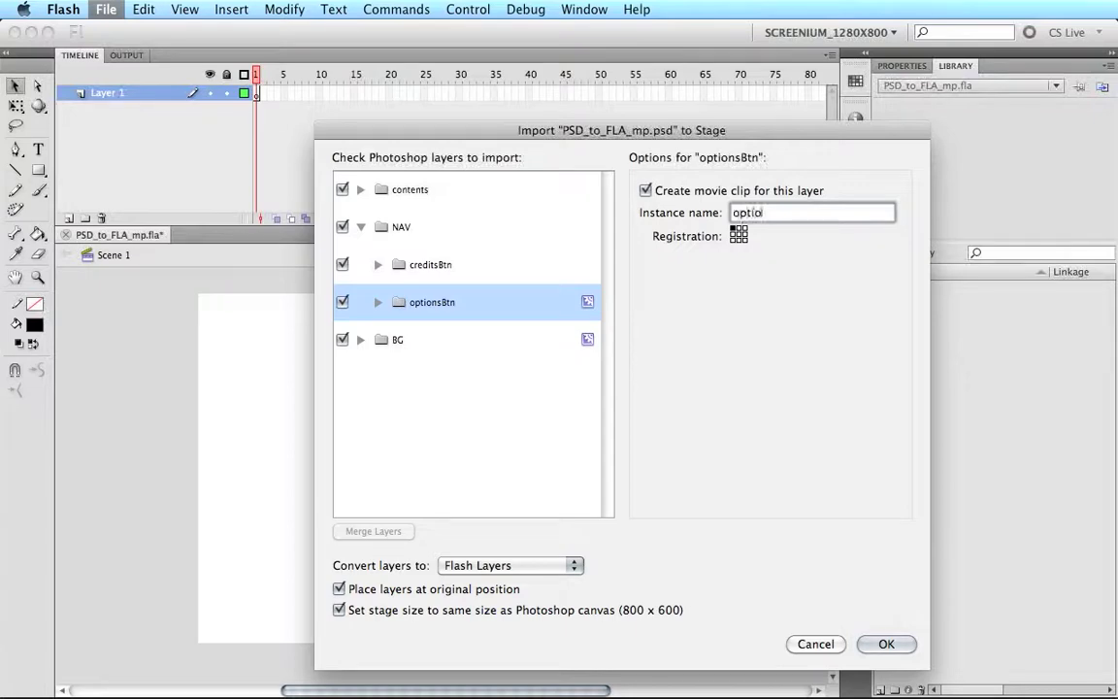
pyautogui.write('nsBtn')
# Make the creditsBtn group inside NAV a movie clip with instance name creditsBtn.
pyautogui.click(464, 271)
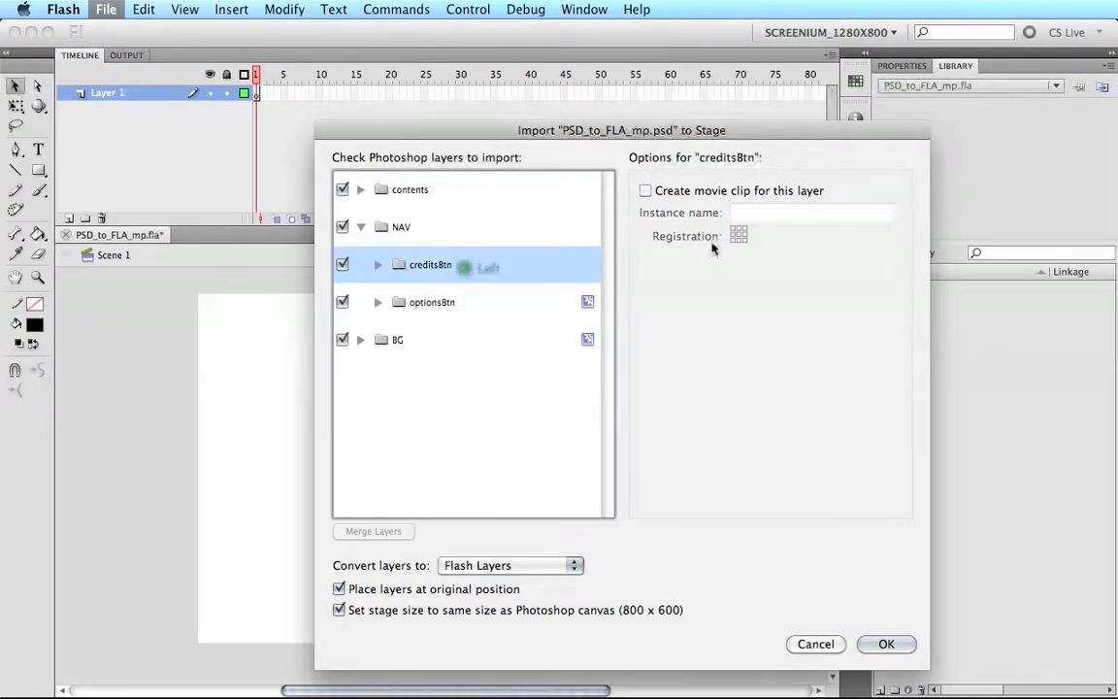
pyautogui.click(645, 191)
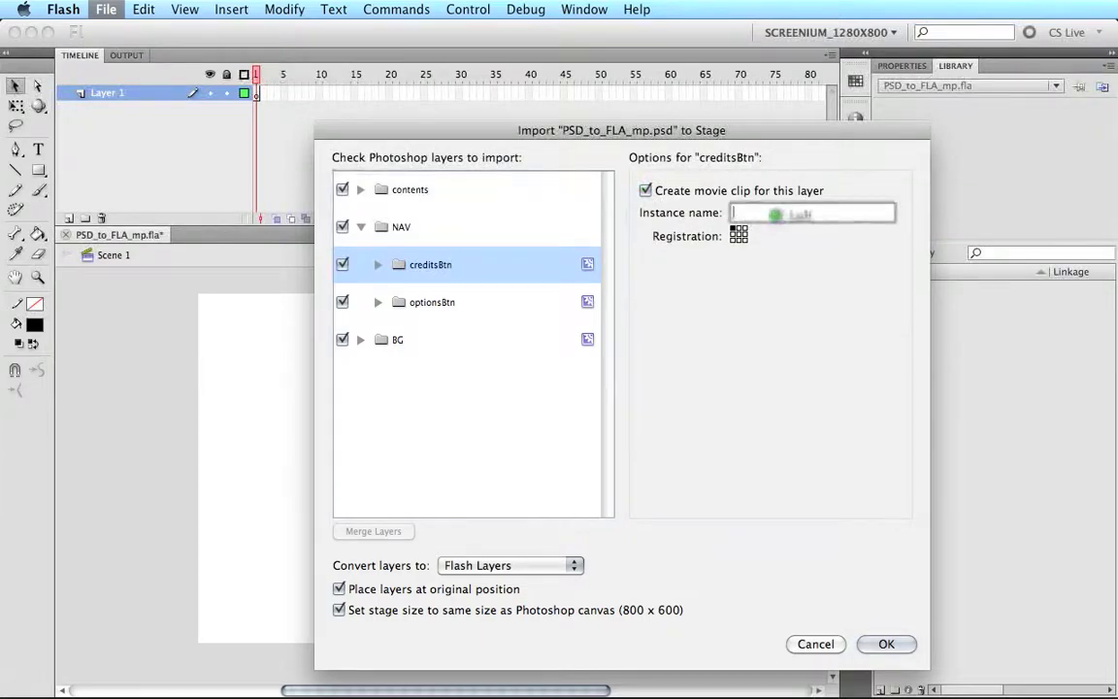
pyautogui.write('credi')
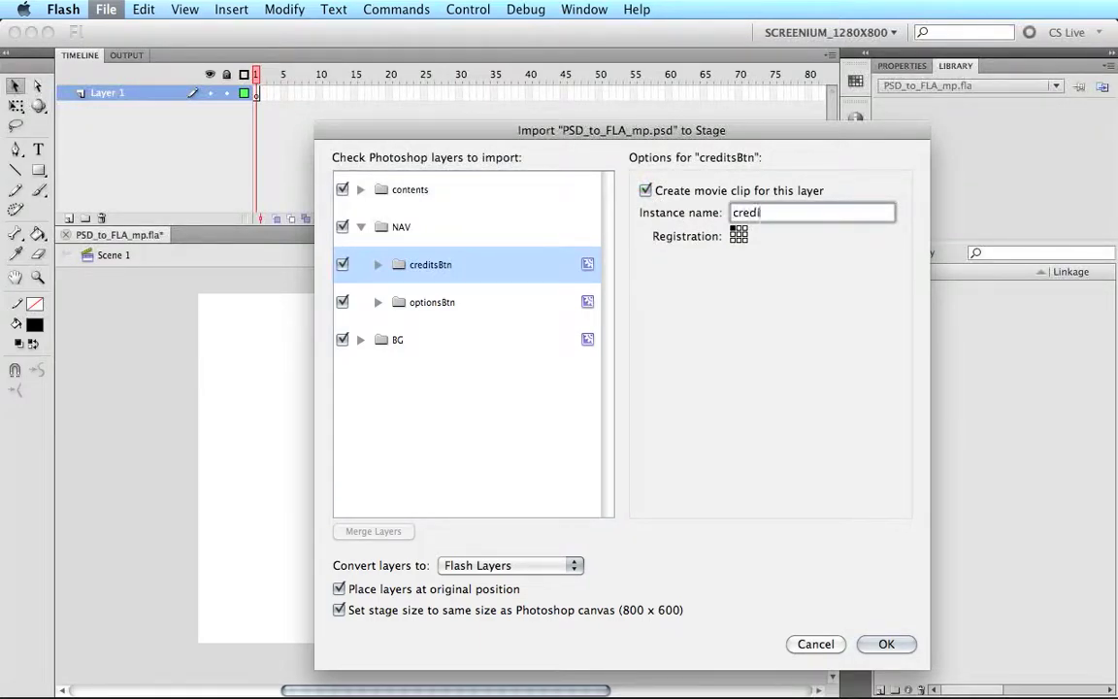
pyautogui.write('tsBtn')
# Expand optionsBtn and make its up-state group a movie clip with instance name optionsBtn_up.
pyautogui.click(377, 302)
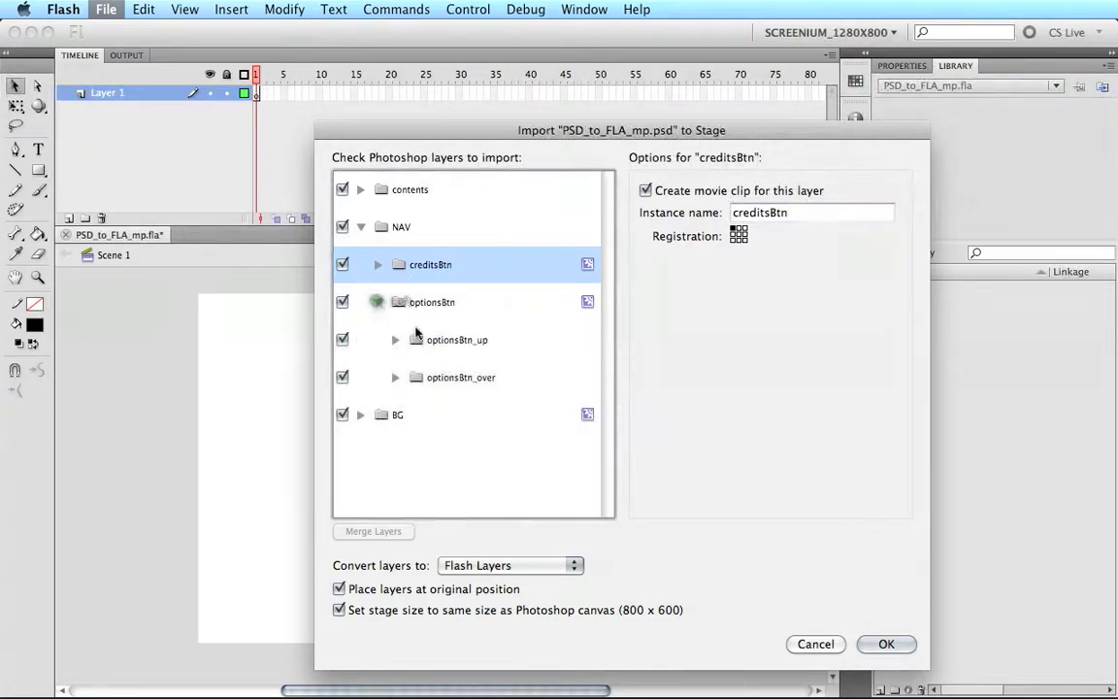
pyautogui.click(456, 342)
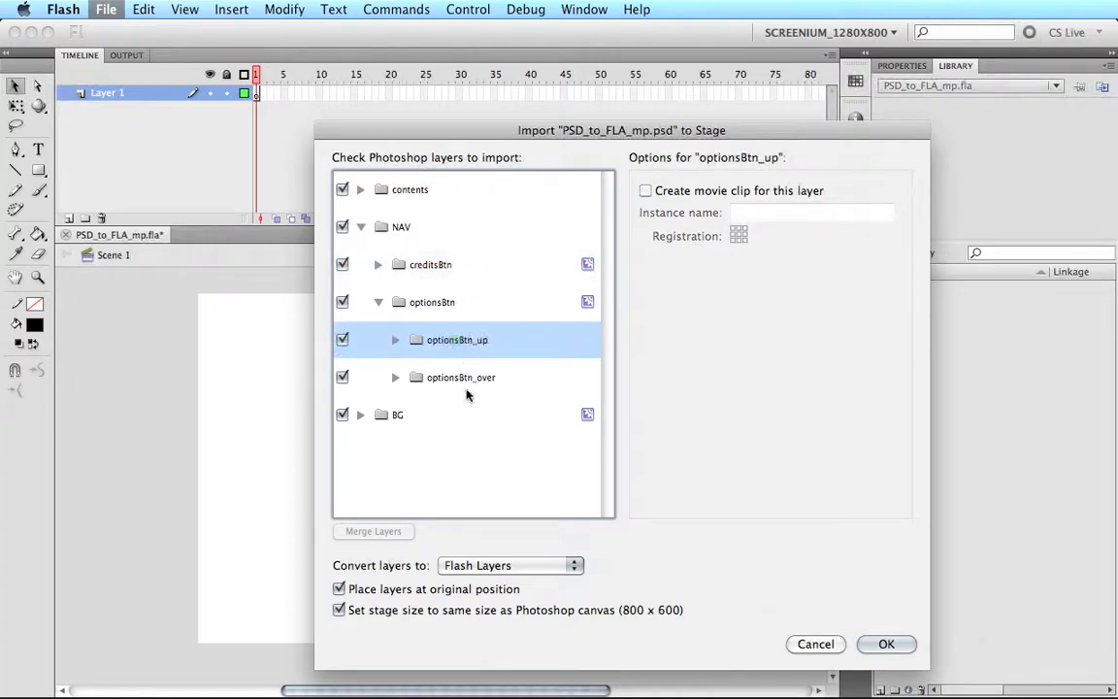
pyautogui.click(465, 380)
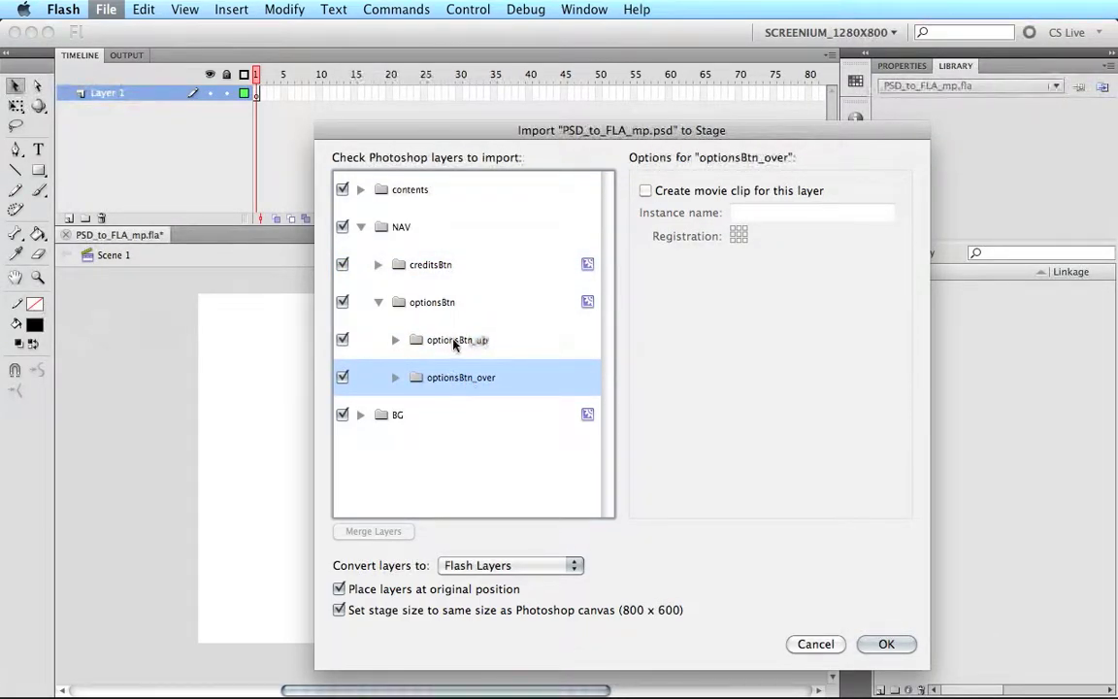
pyautogui.click(452, 344)
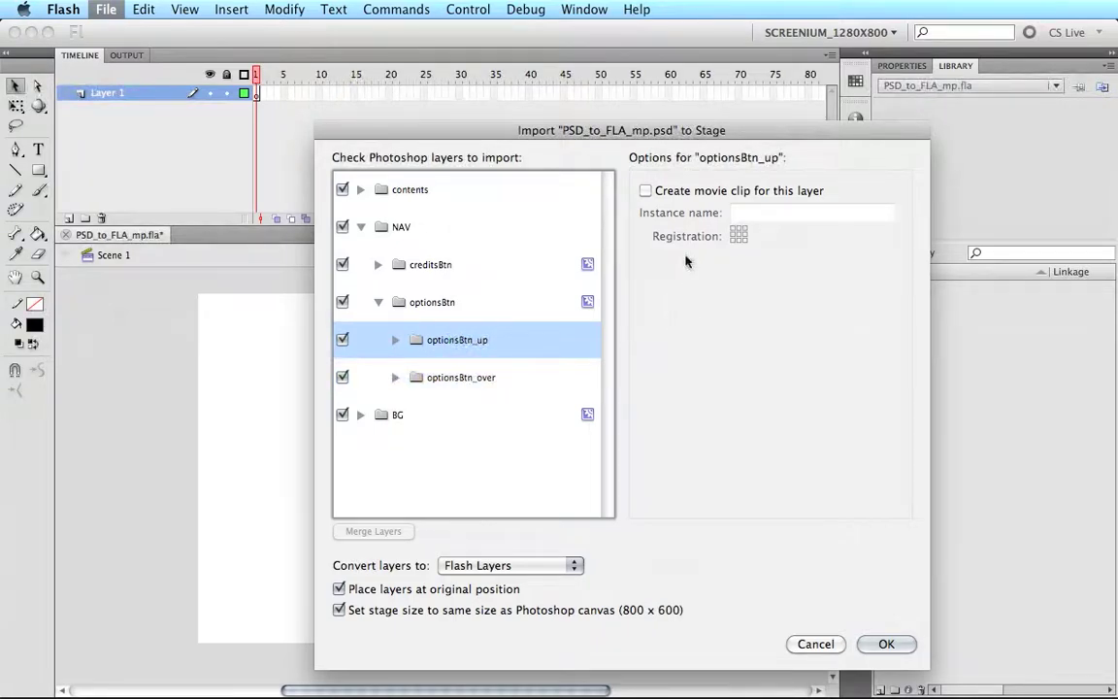
pyautogui.click(664, 194)
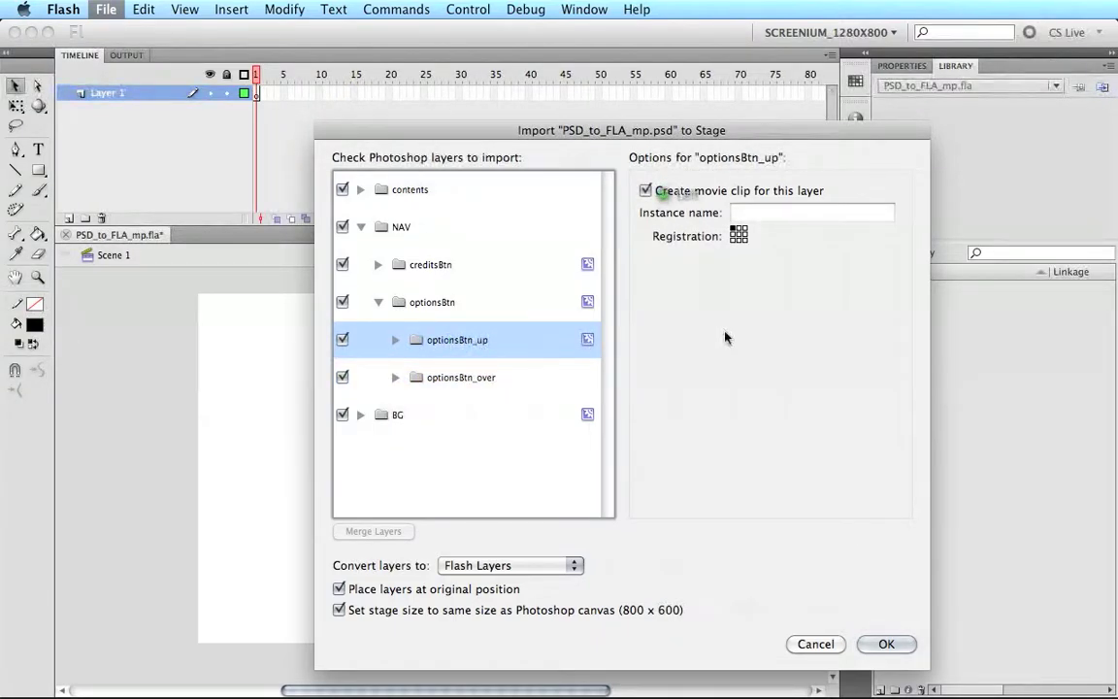
pyautogui.click(778, 214)
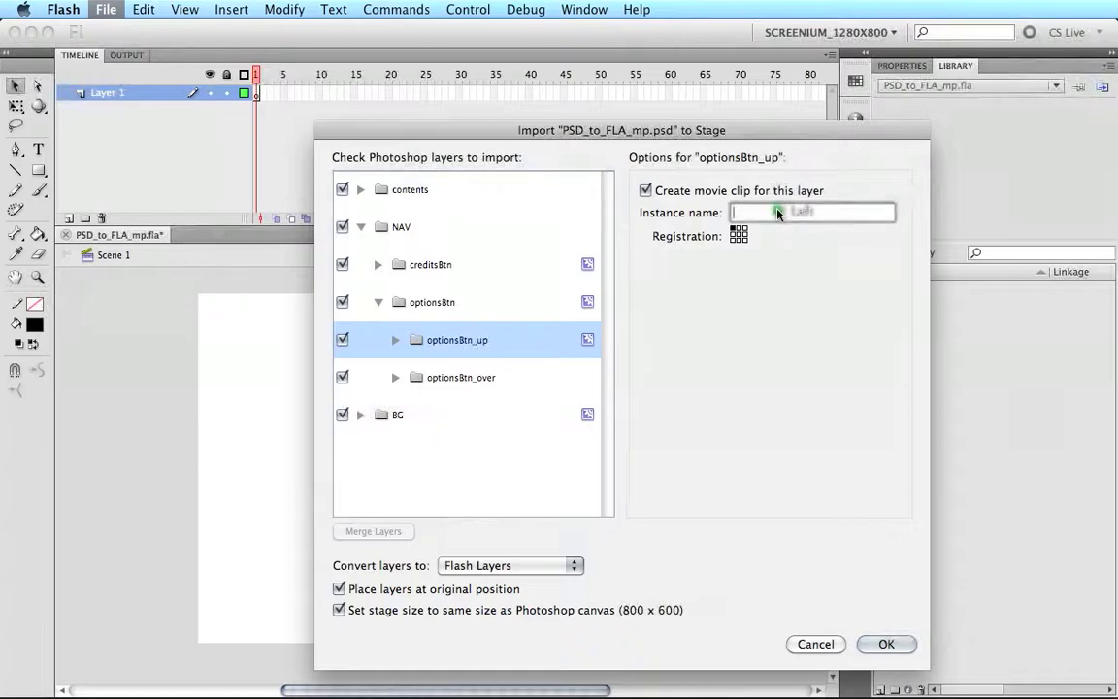
pyautogui.write('optionsBtn_up')
# Make the over-state group of optionsBtn a movie clip with instance name optionsBtn_over, and collapse optionsBtn.
pyautogui.click(486, 382)
pyautogui.click(650, 192)
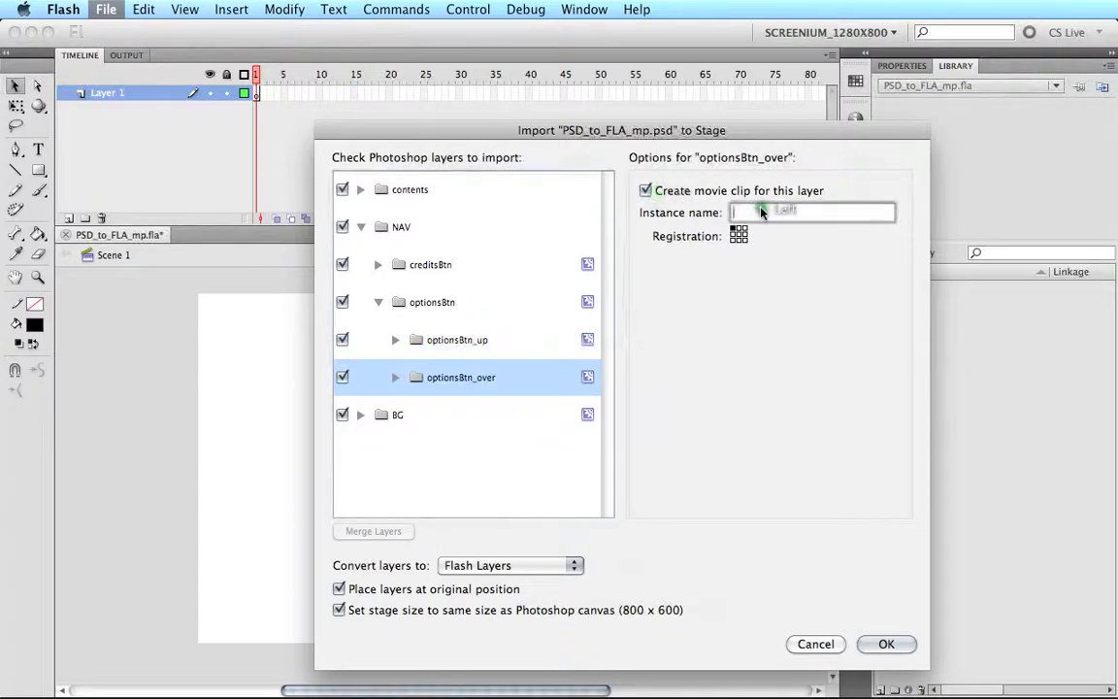
pyautogui.write('optionsBtn_over')
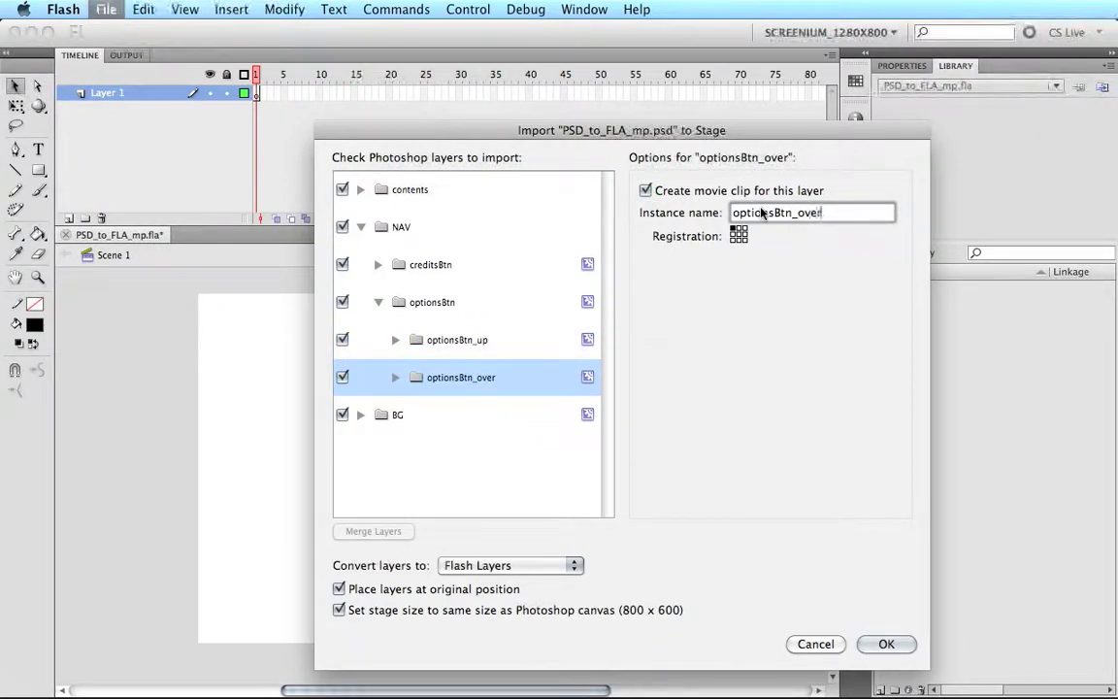
pyautogui.click(378, 302)
# Expand creditsBtn and make its up-state group a movie clip with instance name creditsBtn_up.
pyautogui.click(377, 265)
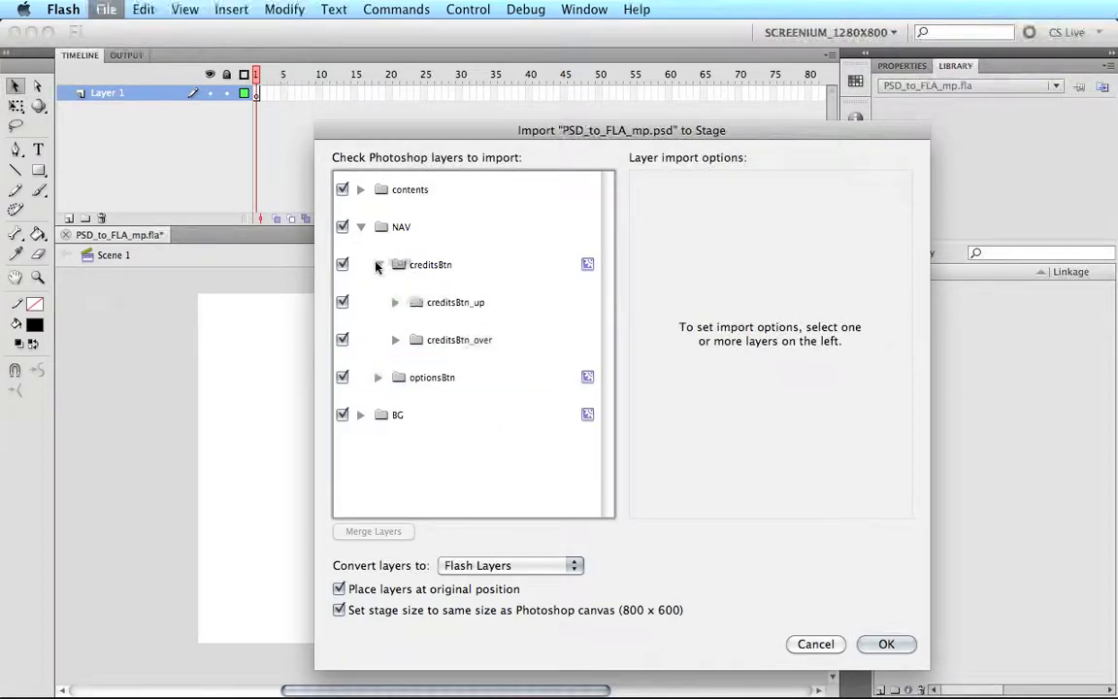
pyautogui.click(441, 264)
pyautogui.click(471, 303)
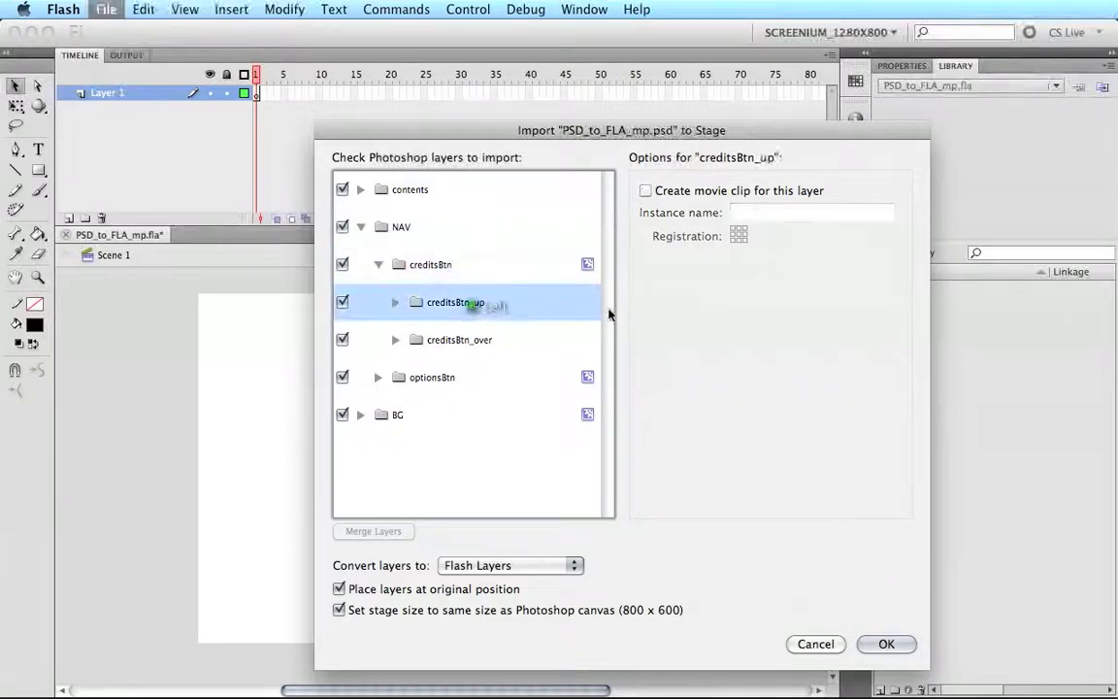
pyautogui.click(694, 192)
pyautogui.click(767, 215)
pyautogui.write('credi')
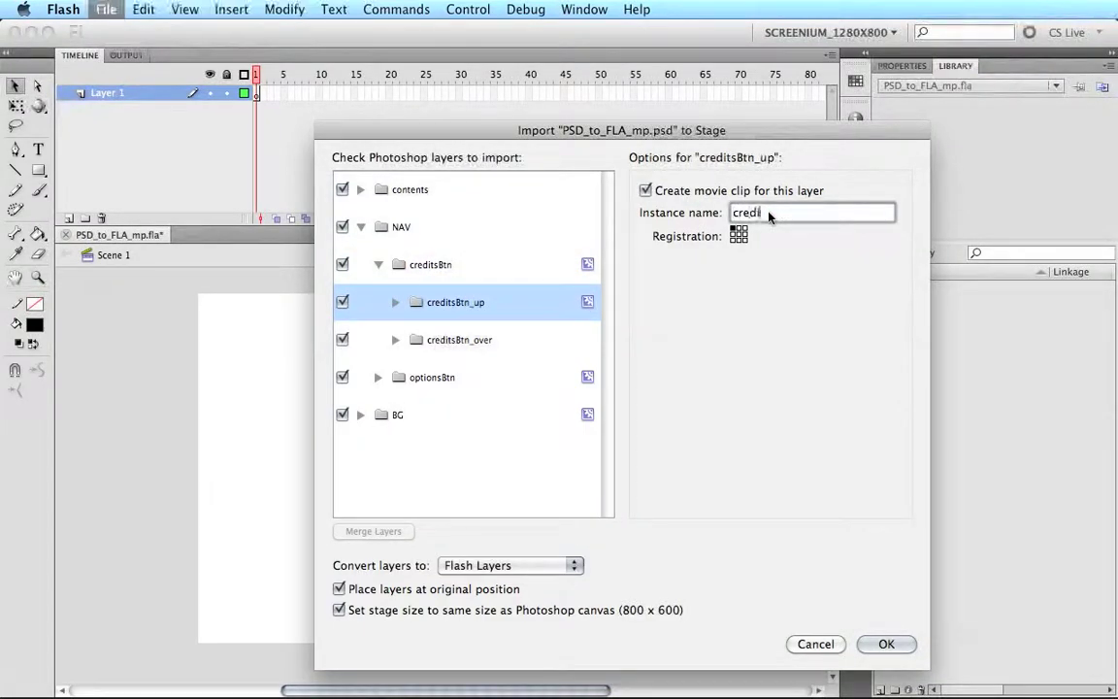
pyautogui.write('tsBtn_up')
# Make the over-state group of creditsBtn a movie clip with instance name creditsBtn_over.
pyautogui.click(469, 336)
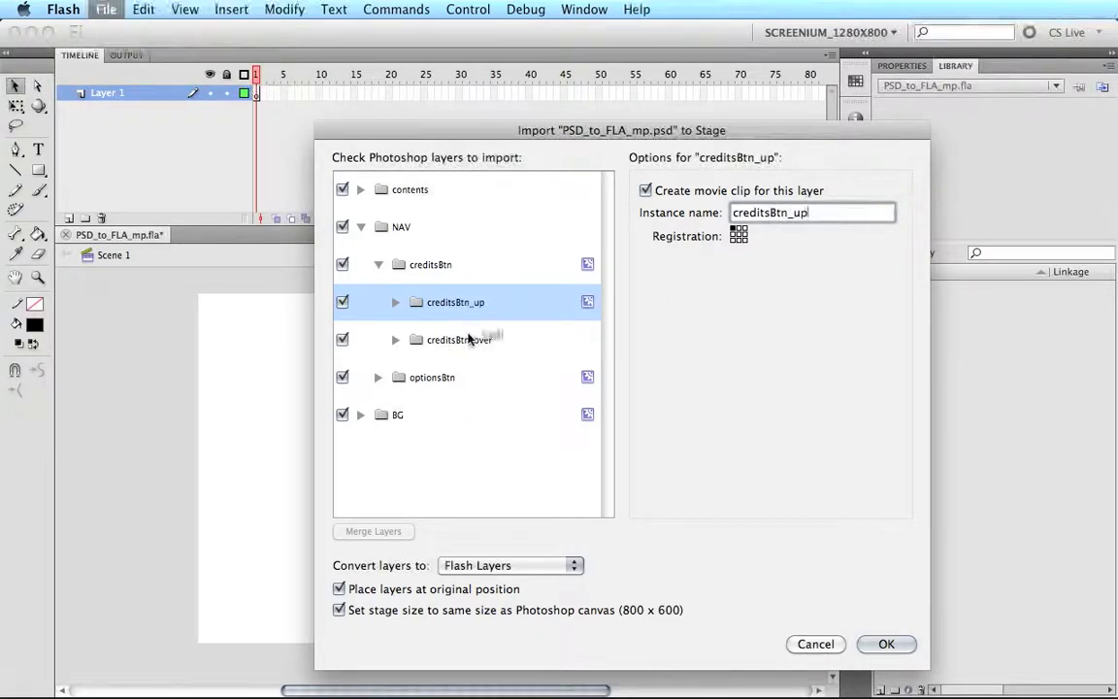
pyautogui.click(663, 193)
pyautogui.click(782, 214)
pyautogui.write('cr')
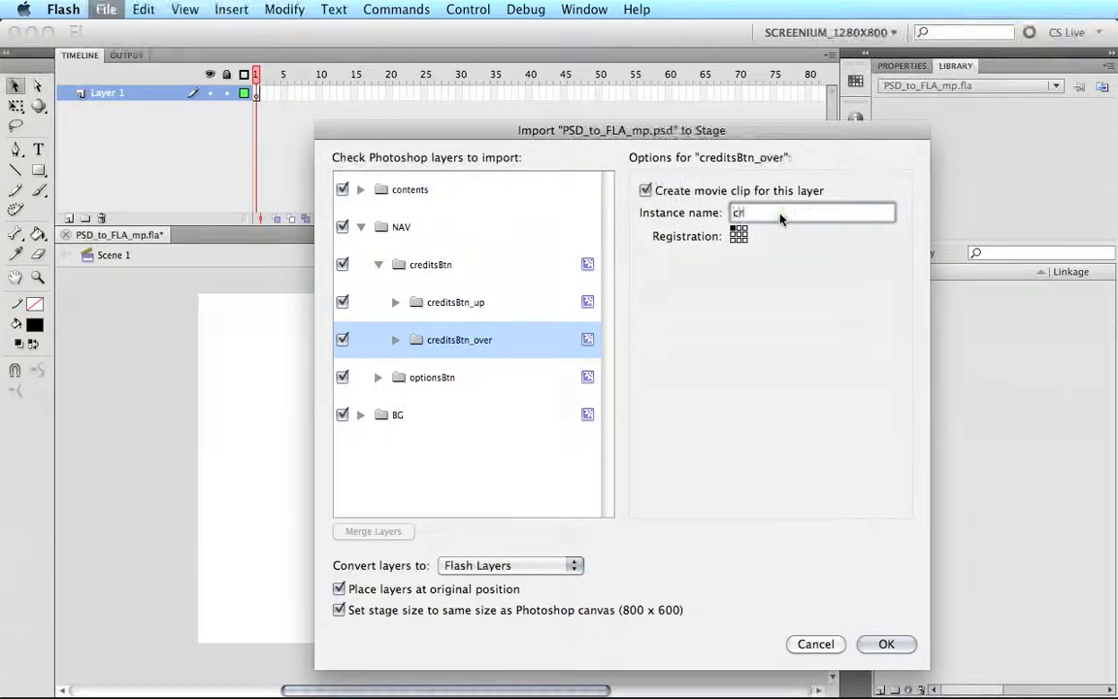
pyautogui.write('editsBtn_over')
# Review the movie clip settings of NAV, creditsBtn, optionsBtn and their up and over groups, and collapse NAV.
pyautogui.click(404, 229)
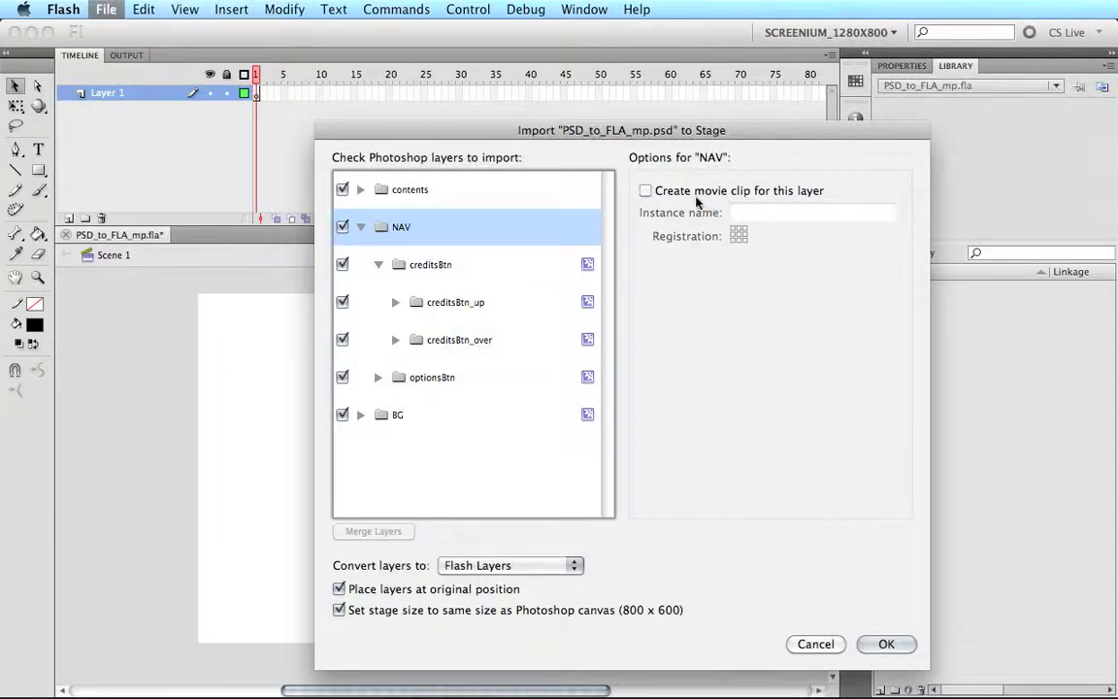
pyautogui.click(439, 264)
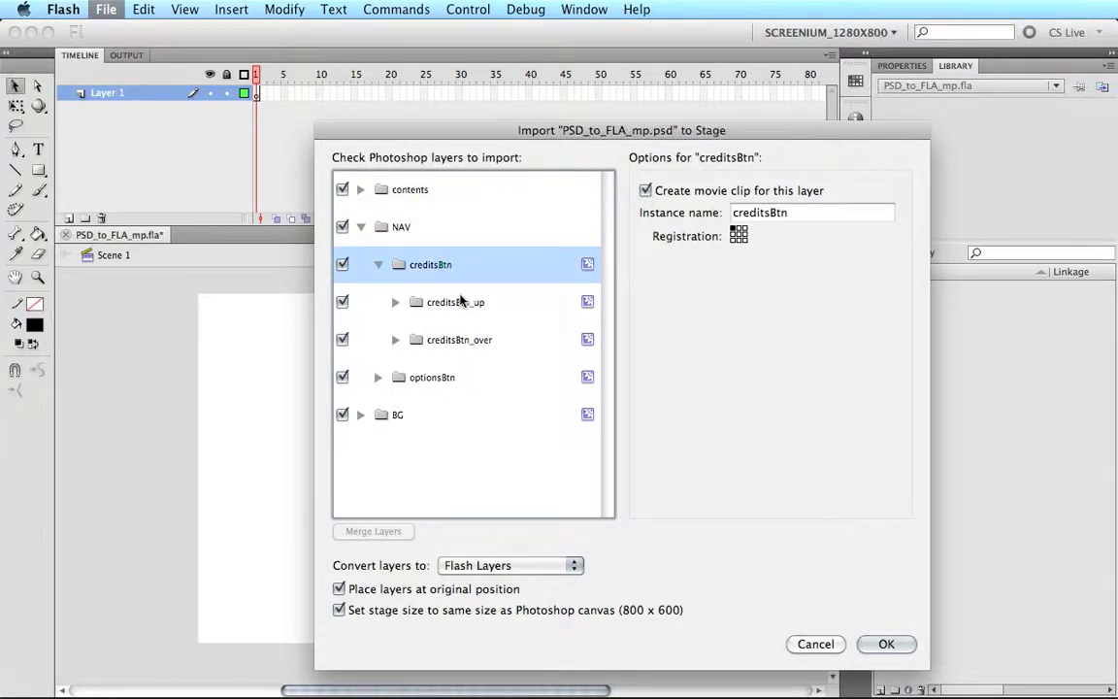
pyautogui.click(458, 303)
pyautogui.click(465, 337)
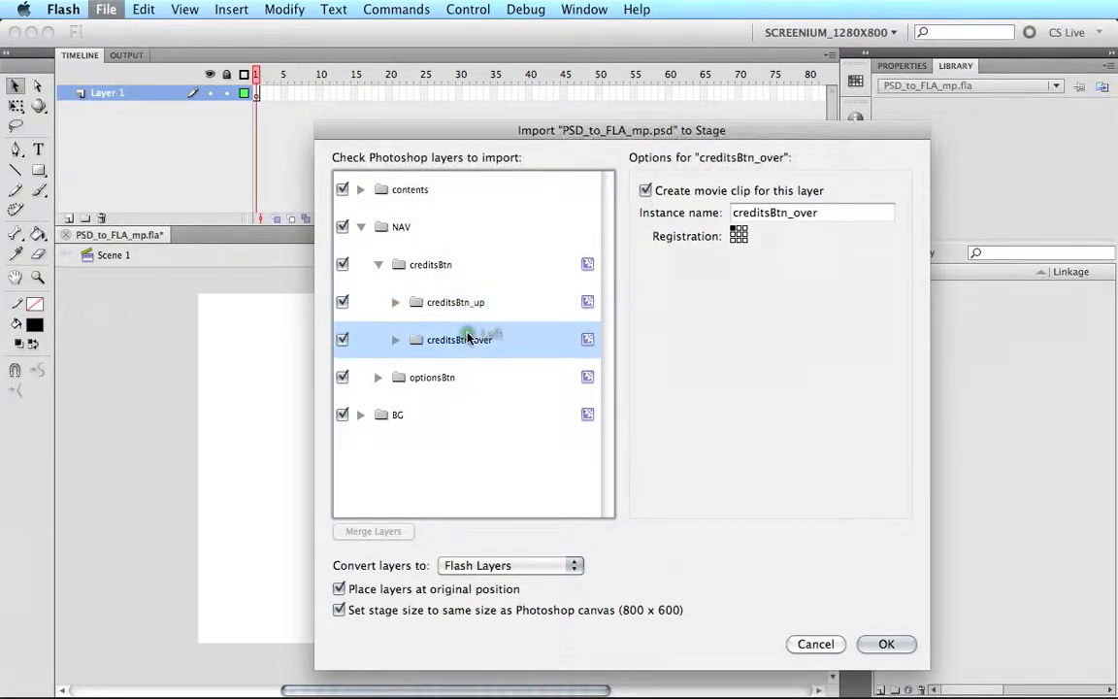
pyautogui.click(376, 380)
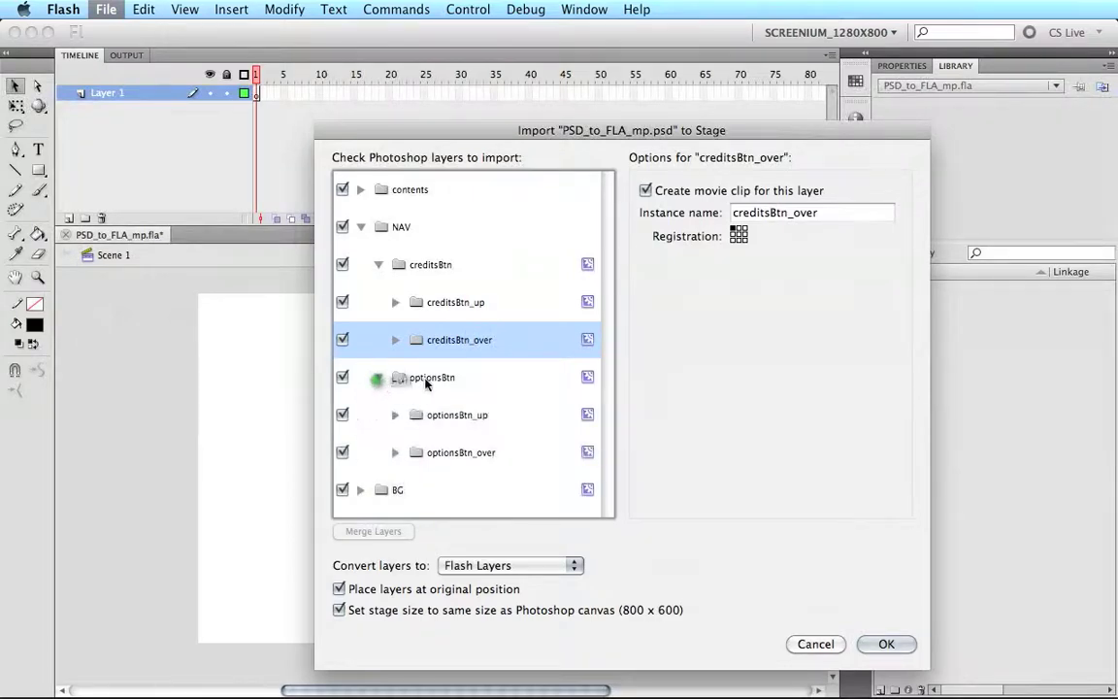
pyautogui.click(435, 379)
pyautogui.click(466, 415)
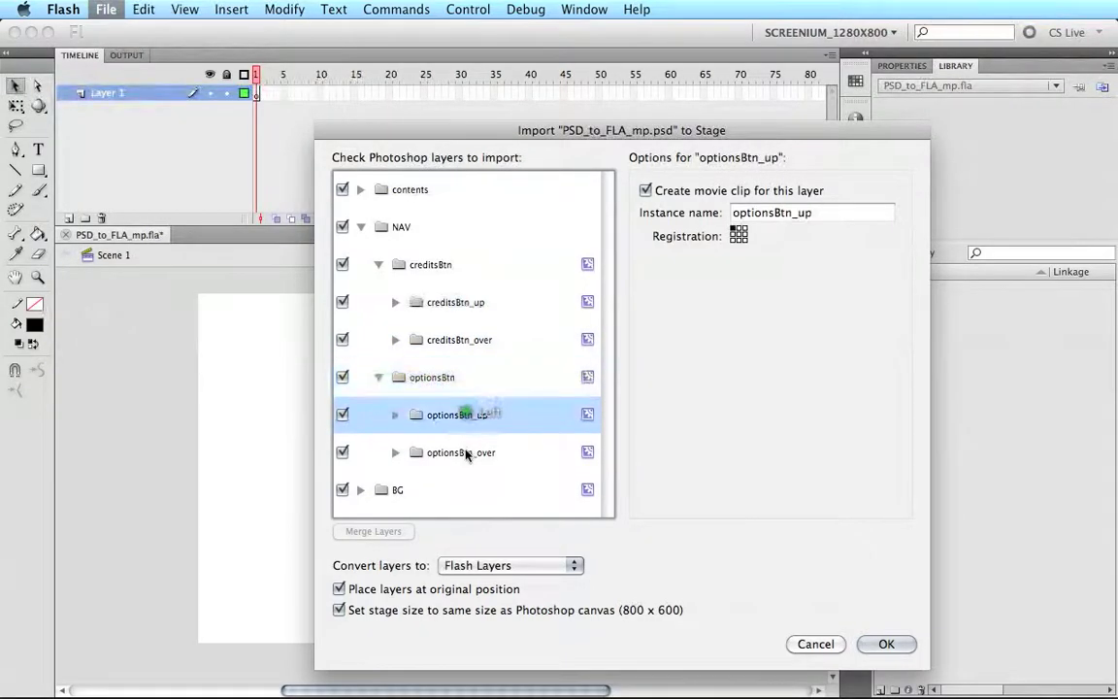
pyautogui.click(467, 452)
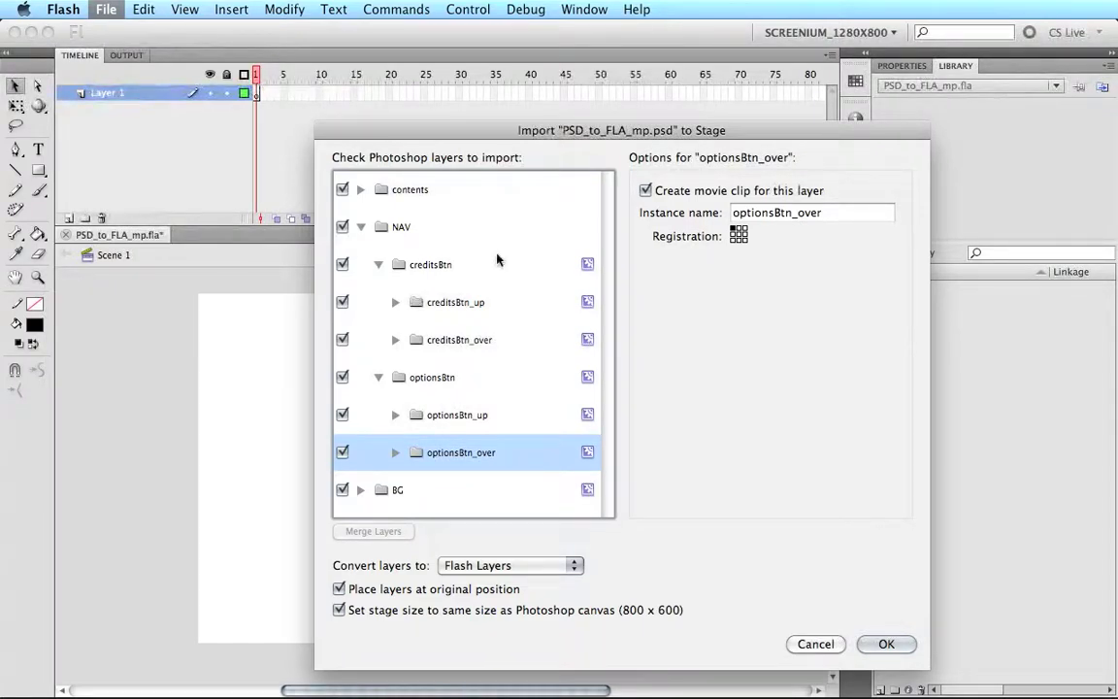
pyautogui.click(361, 226)
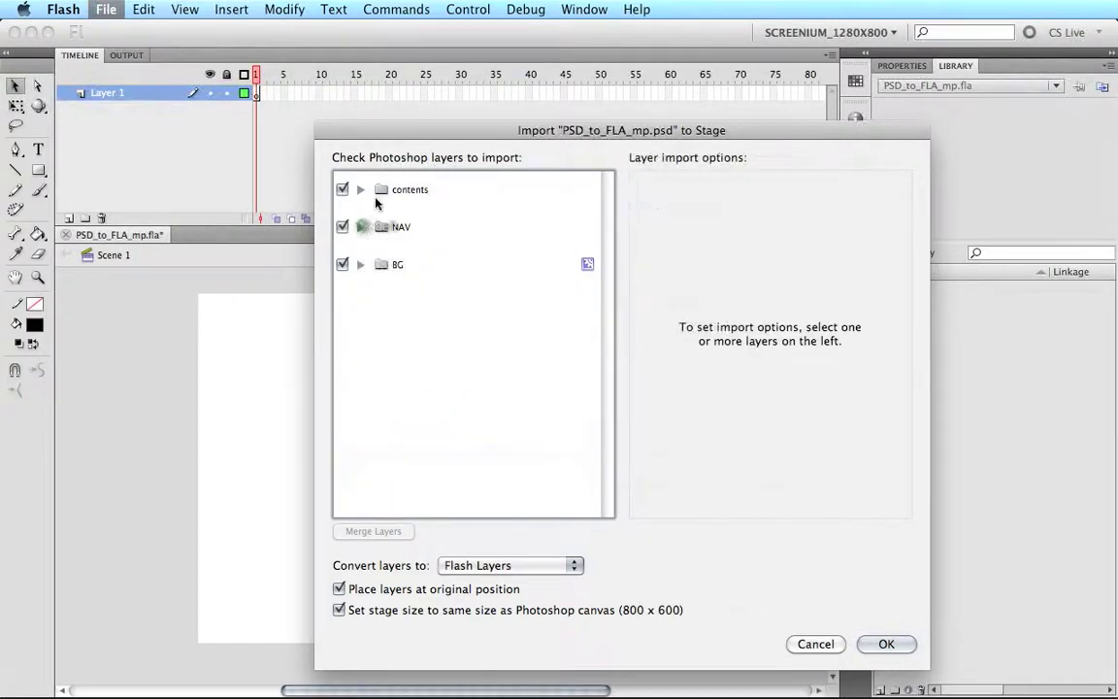
# Expand the contents group and set its Title text layer to import as vector outlines with instance name titleMenu.
pyautogui.click(397, 192)
pyautogui.moveTo(397, 194); pyautogui.dragTo(363, 193)
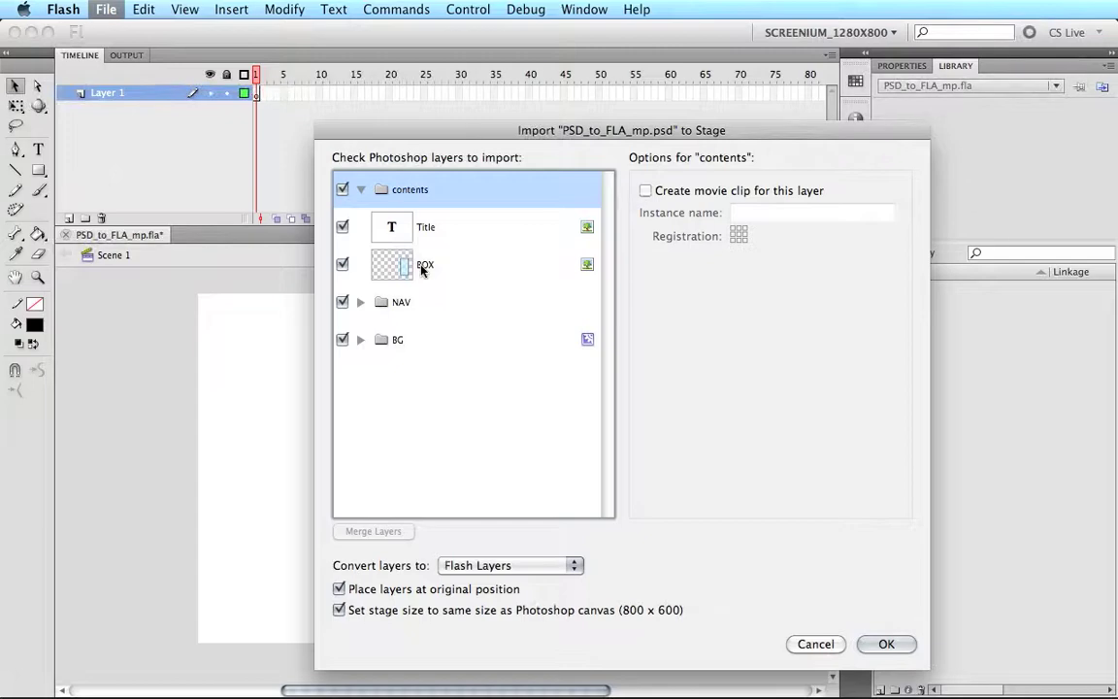
pyautogui.click(389, 225)
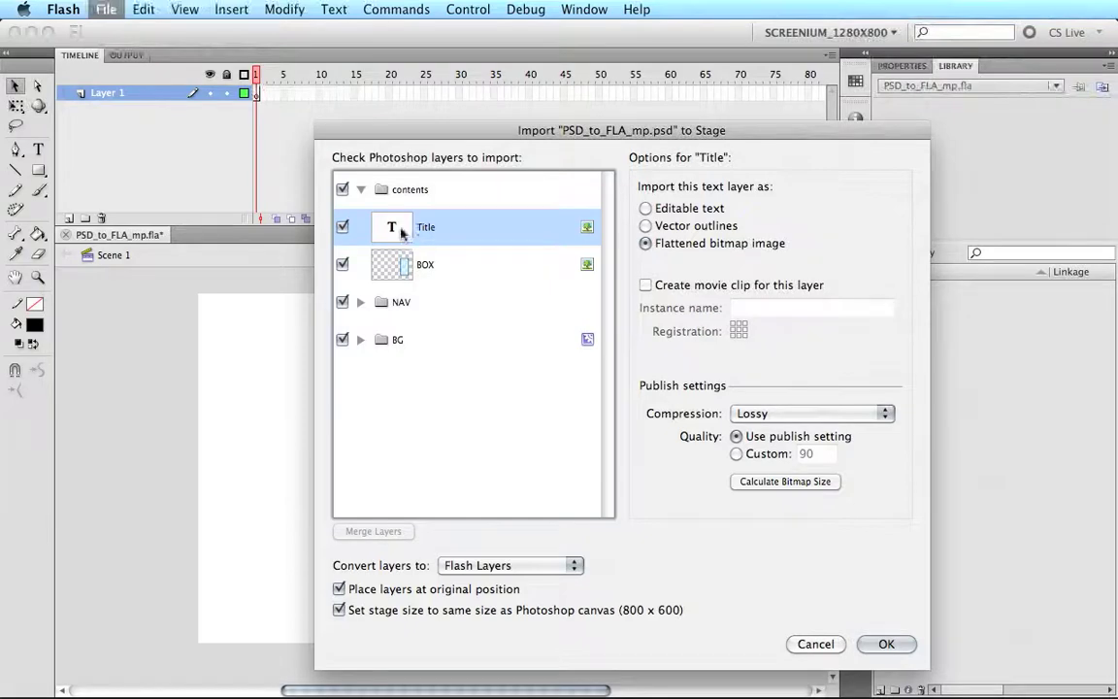
pyautogui.click(647, 226)
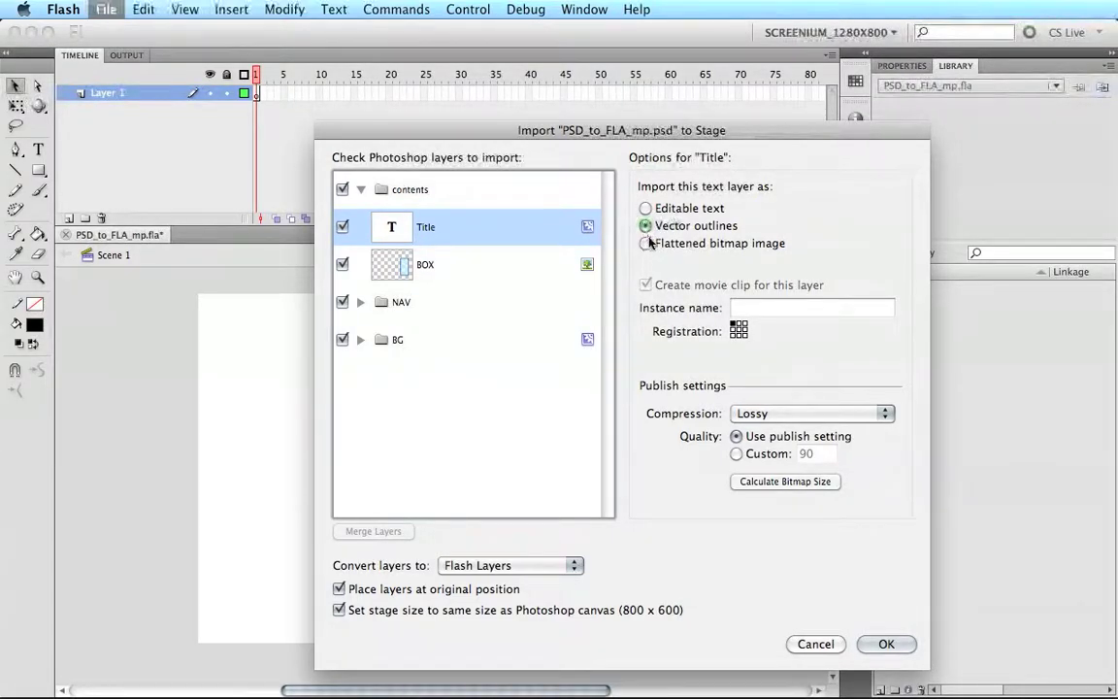
pyautogui.click(762, 311)
pyautogui.write('title_Menu')
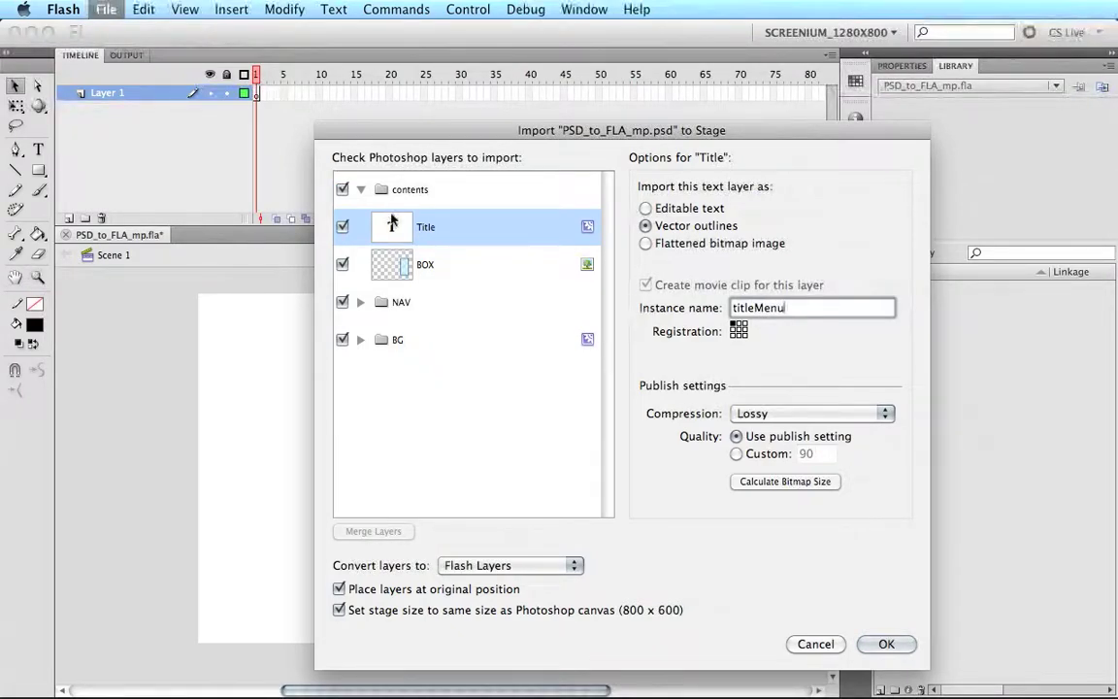
# Set the BOX shape layer to import as editable paths and layer styles with instance name boxMc.
pyautogui.click(499, 260)
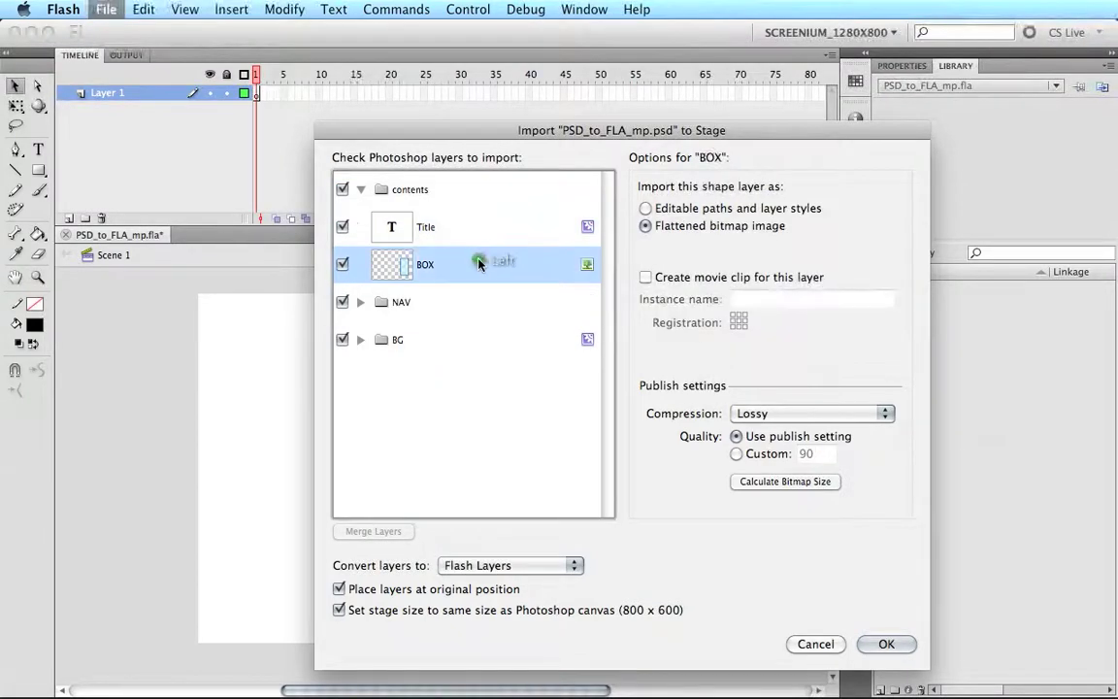
pyautogui.click(677, 213)
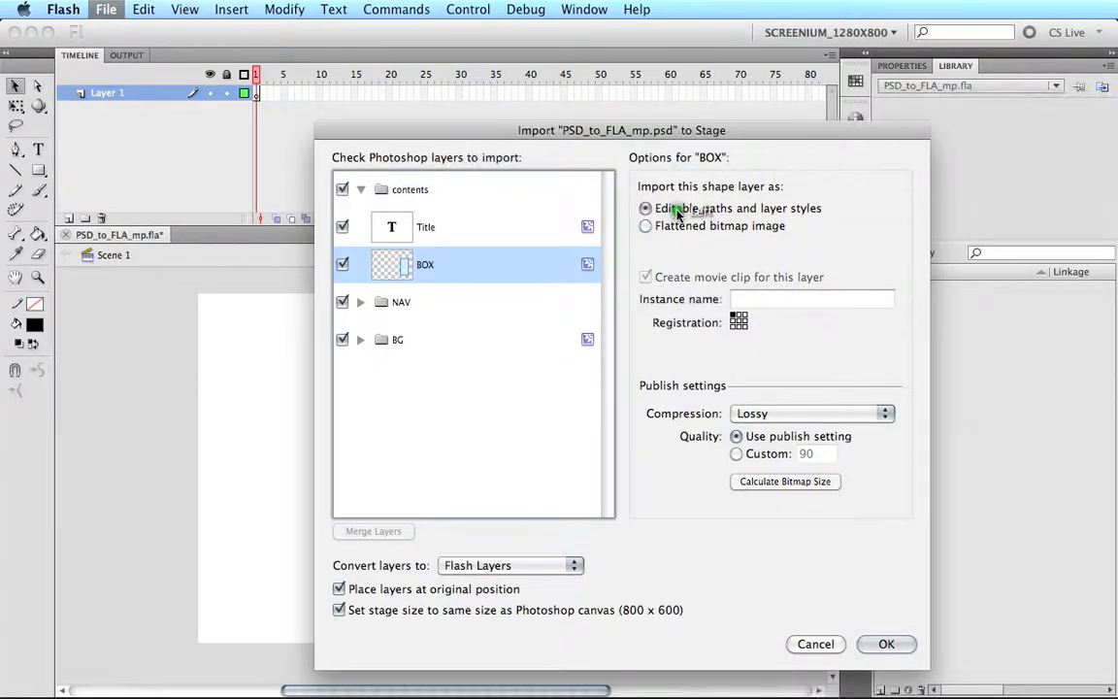
pyautogui.click(750, 300)
pyautogui.write('bo')
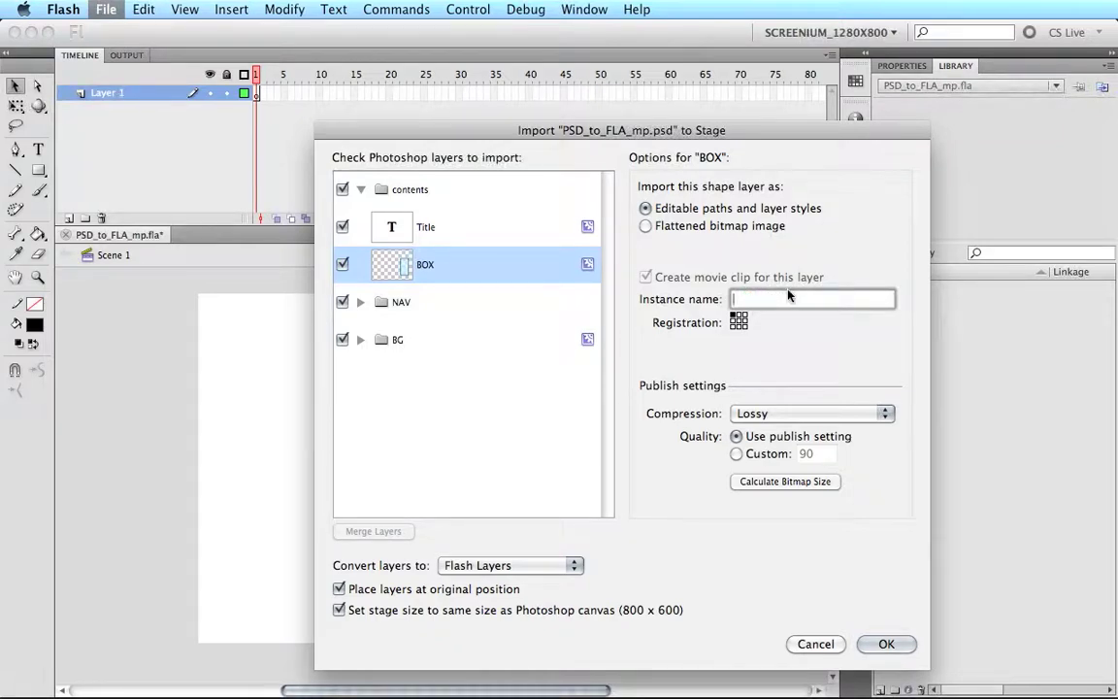
pyautogui.write('xMc')
# Import the PSD to the stage with the chosen layer options, without replacing the existing library items.
pyautogui.click(490, 181)
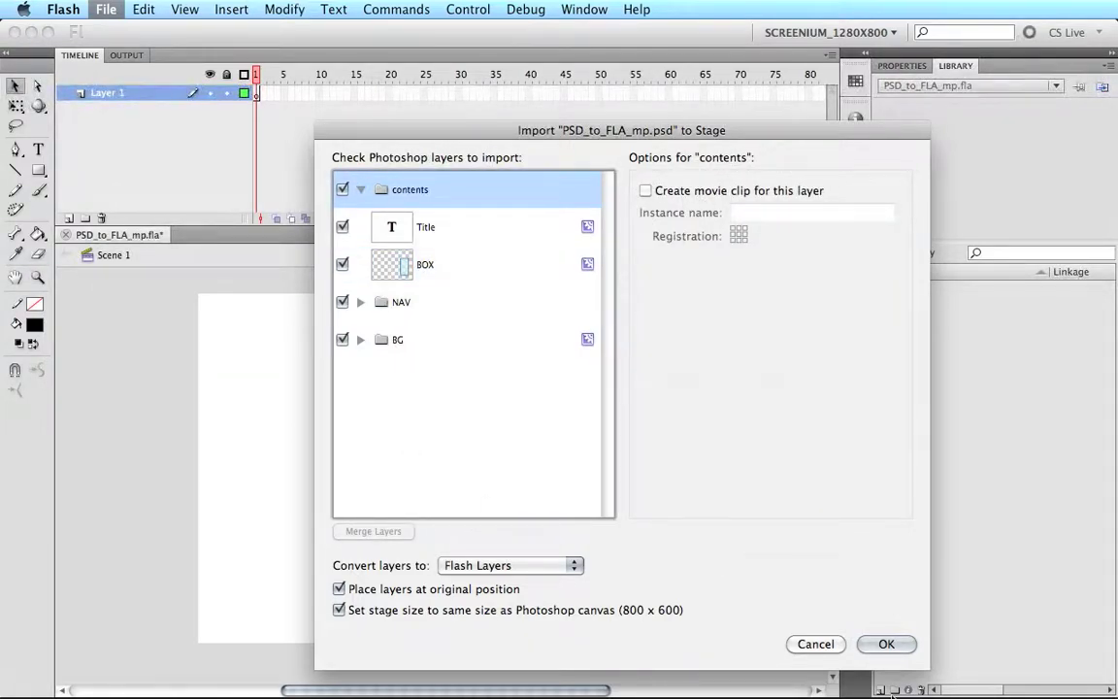
pyautogui.click(894, 646)
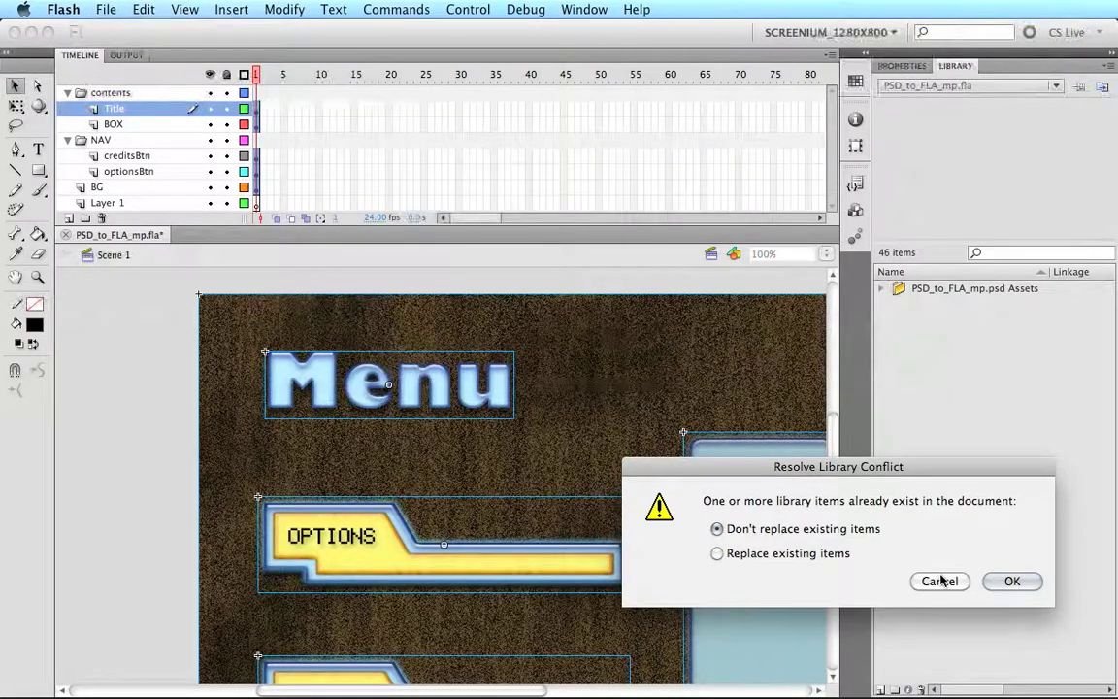
pyautogui.moveTo(760, 532); pyautogui.dragTo(491, 473)
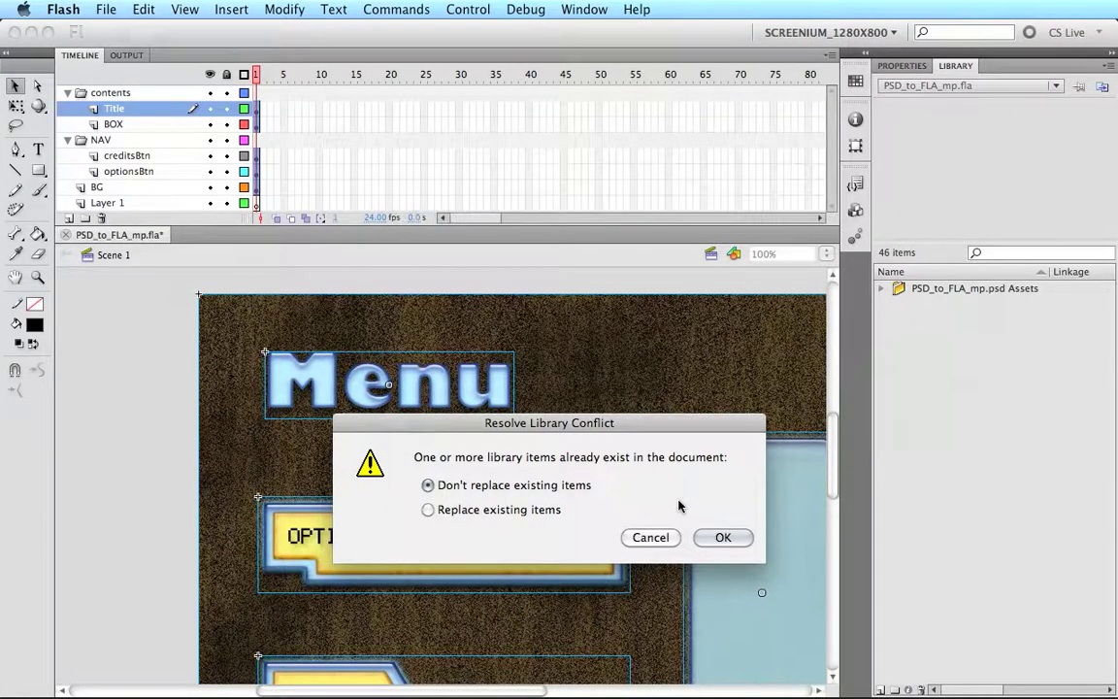
pyautogui.click(722, 539)
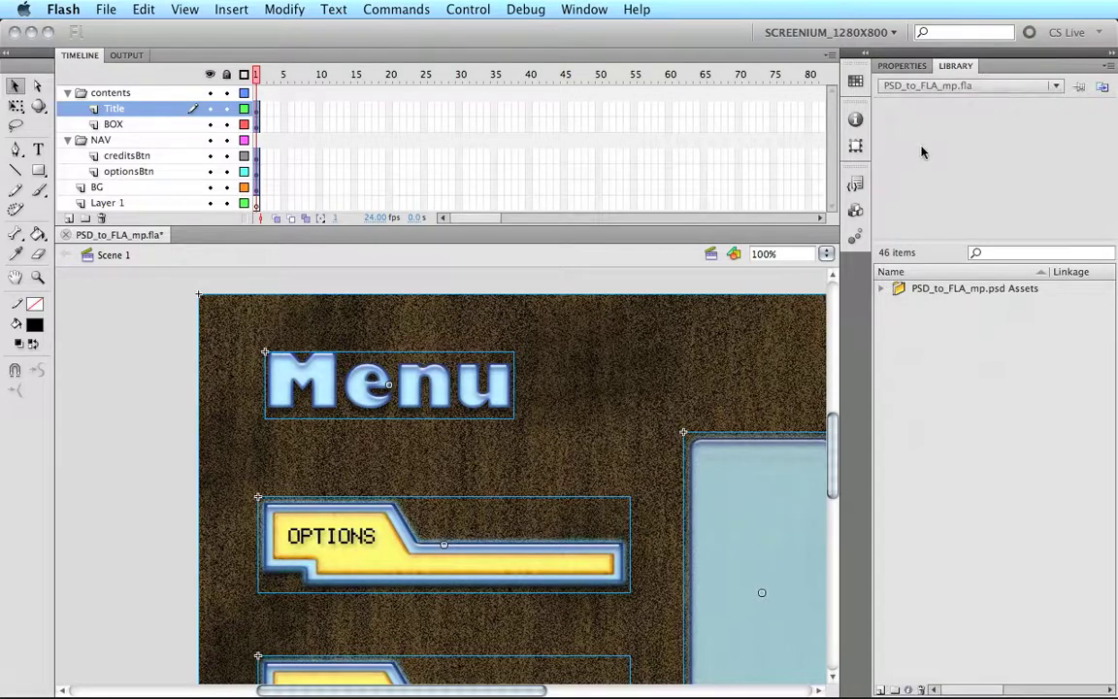
# Examine the imported assets in the library by expanding the BG, contents and NAV folders with their button subfolders.
pyautogui.click(902, 65)
pyautogui.click(951, 66)
pyautogui.click(883, 291)
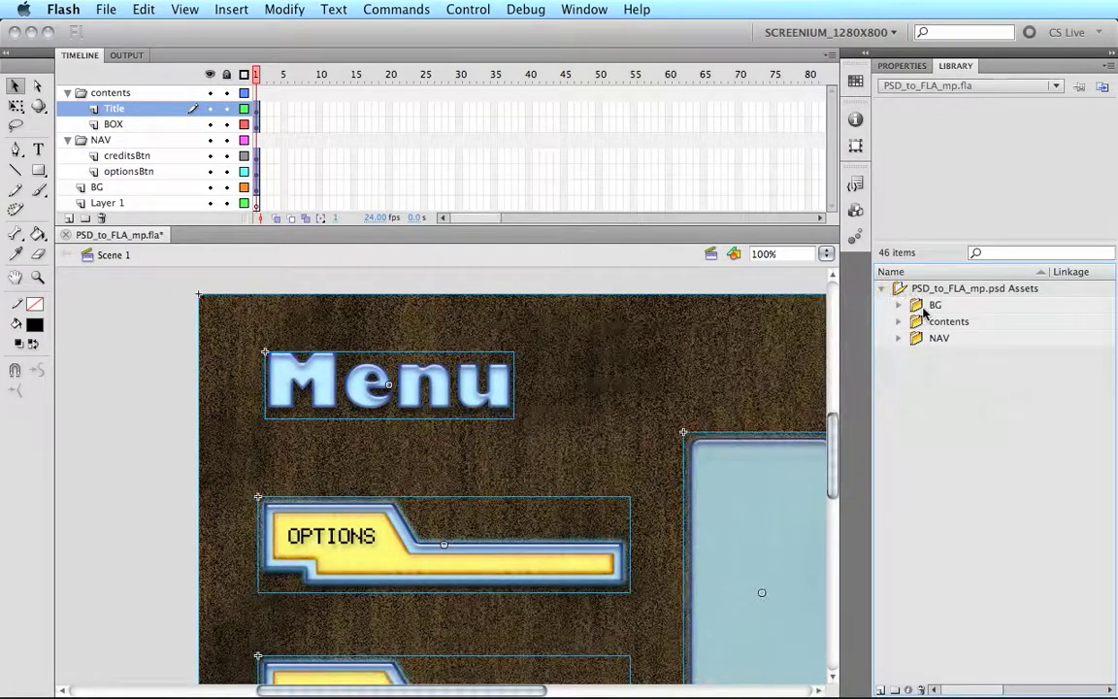
pyautogui.click(899, 305)
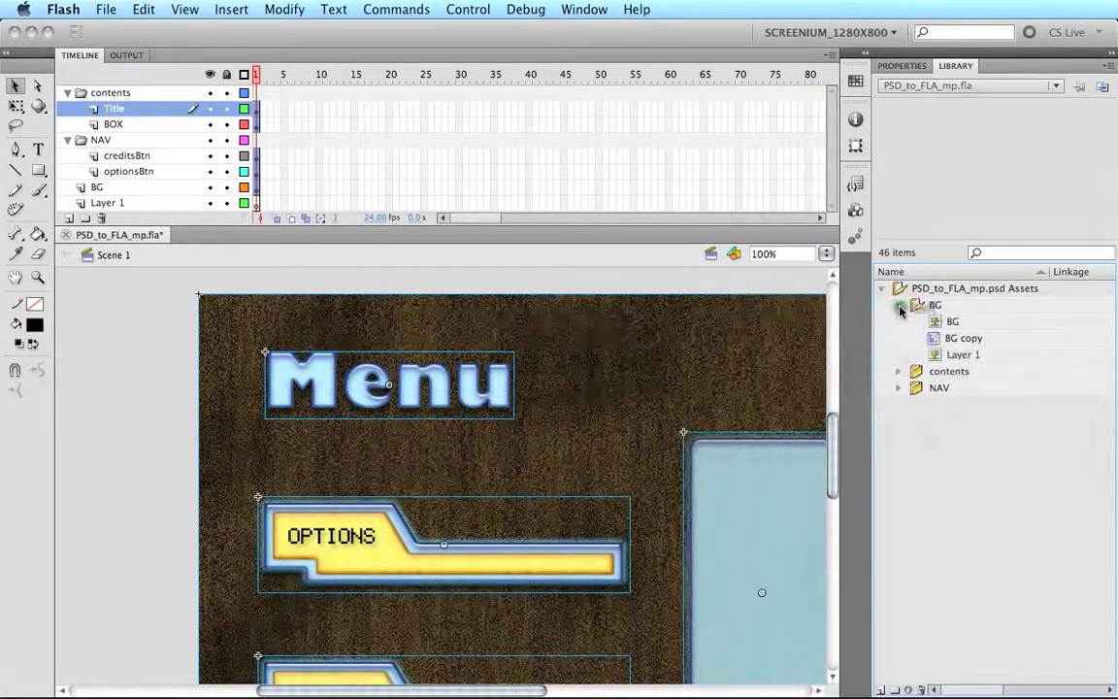
pyautogui.click(899, 371)
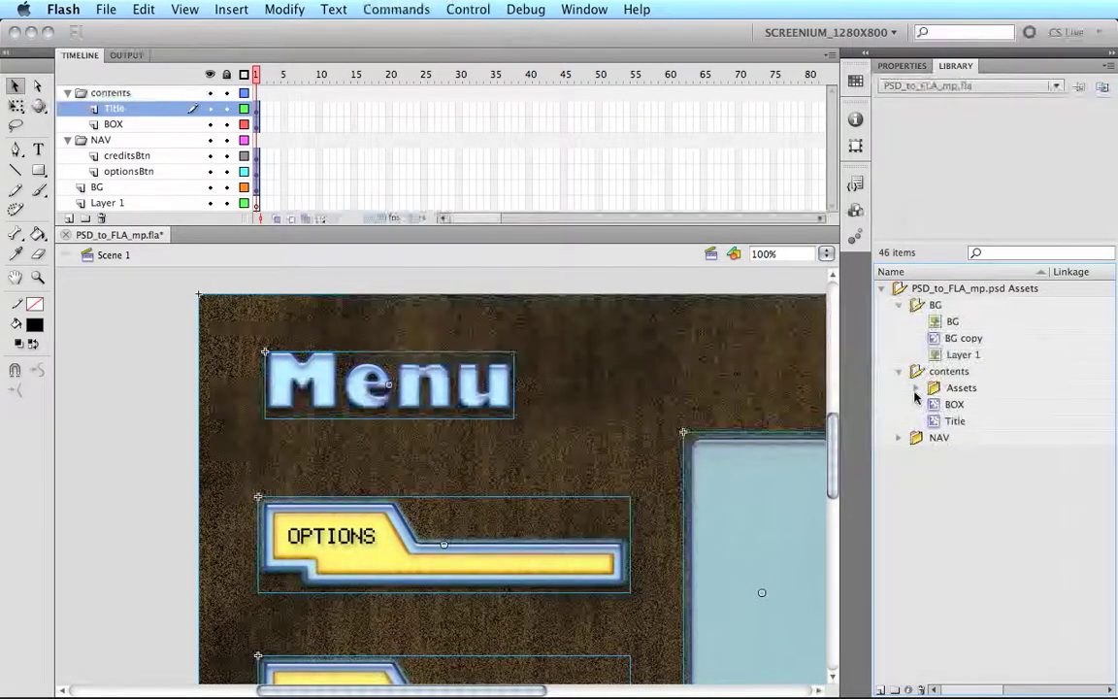
pyautogui.click(916, 389)
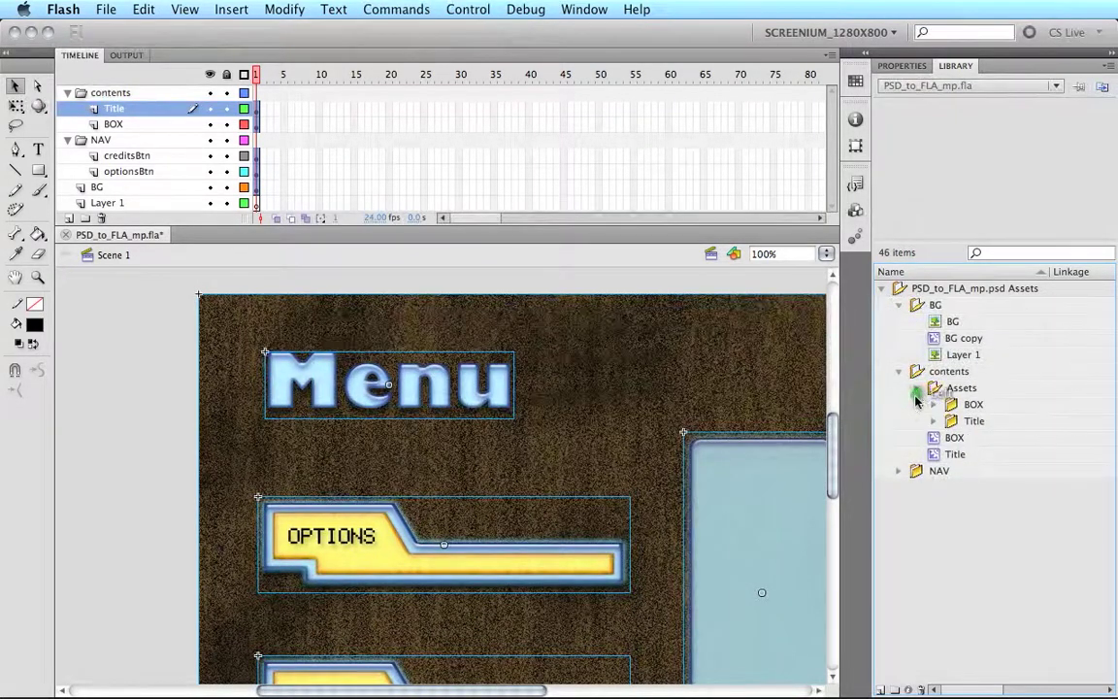
pyautogui.click(899, 470)
pyautogui.click(916, 487)
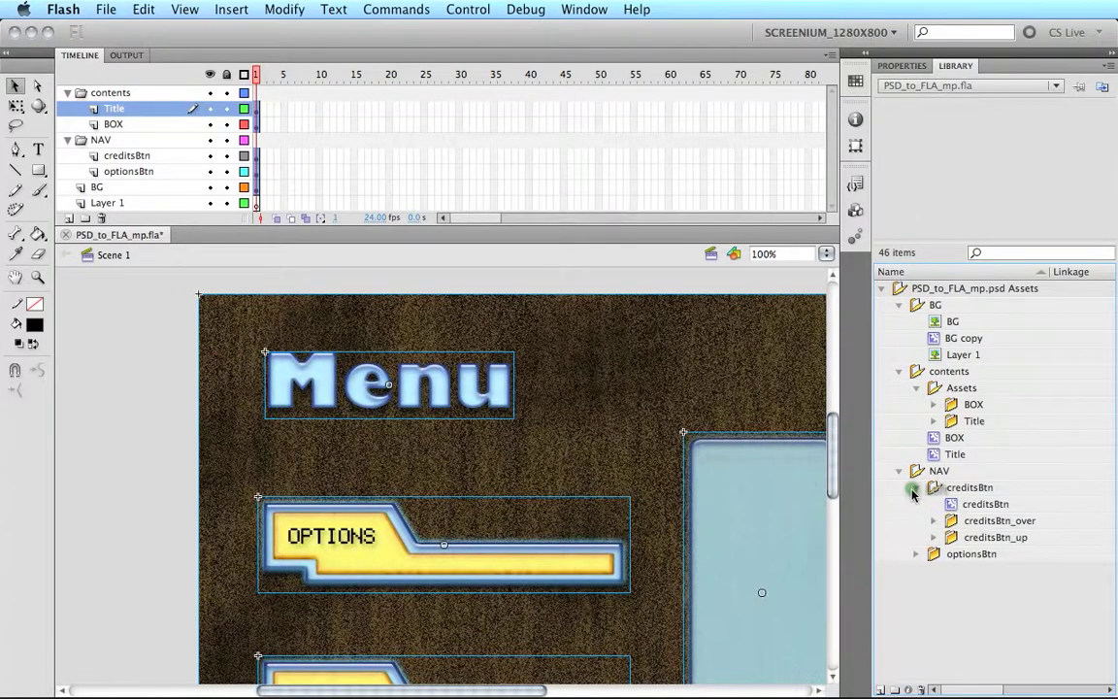
pyautogui.click(933, 521)
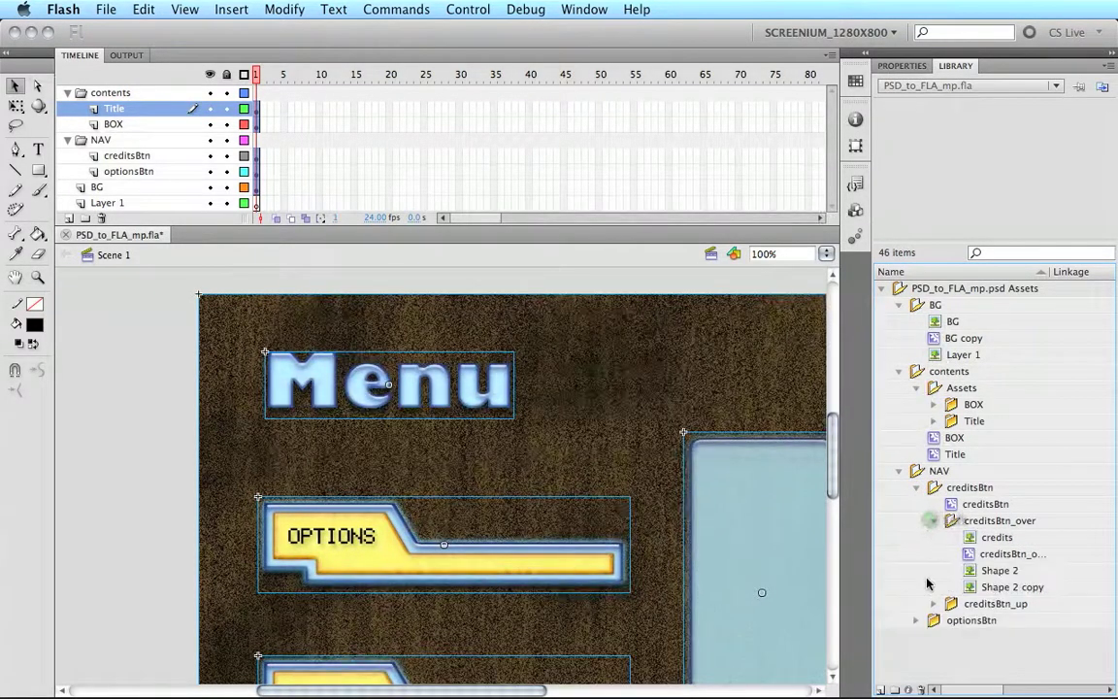
pyautogui.click(934, 603)
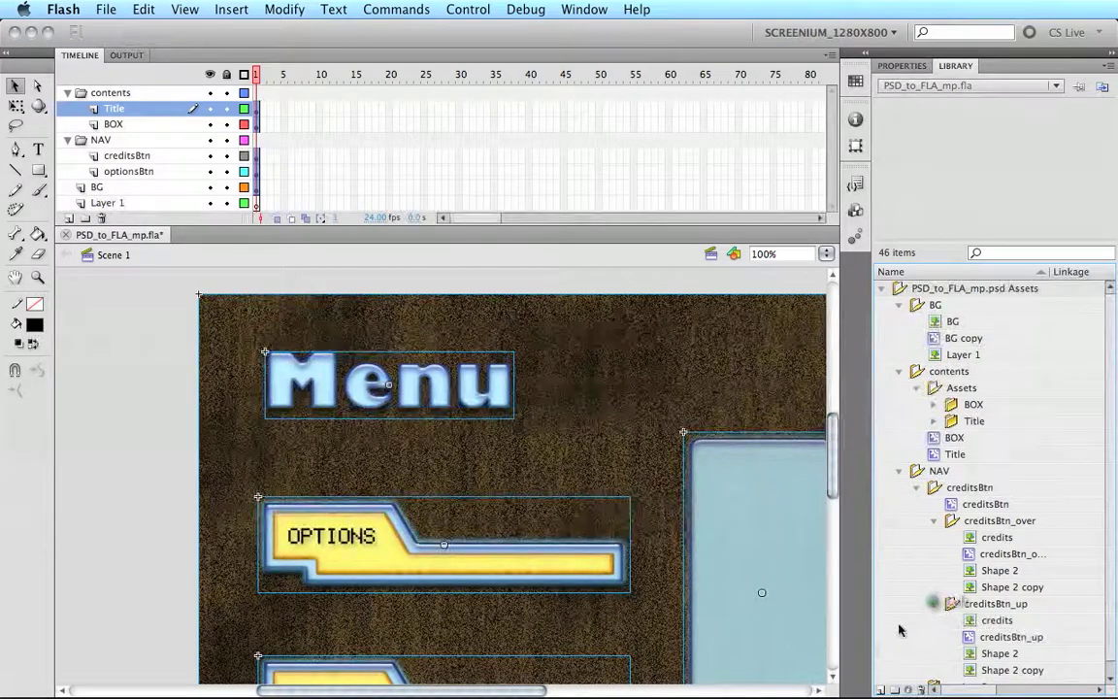
pyautogui.scroll(-3, 847, 333)
pyautogui.scroll(-1, 897, 335)
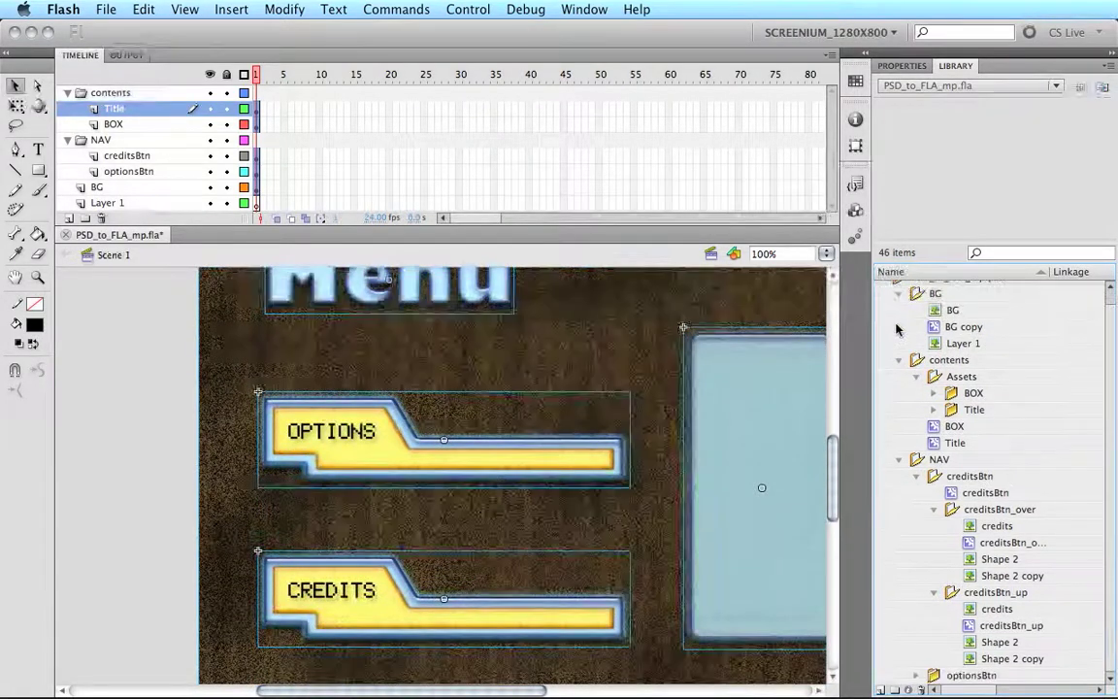
pyautogui.click(920, 678)
pyautogui.scroll(-3, 943, 536)
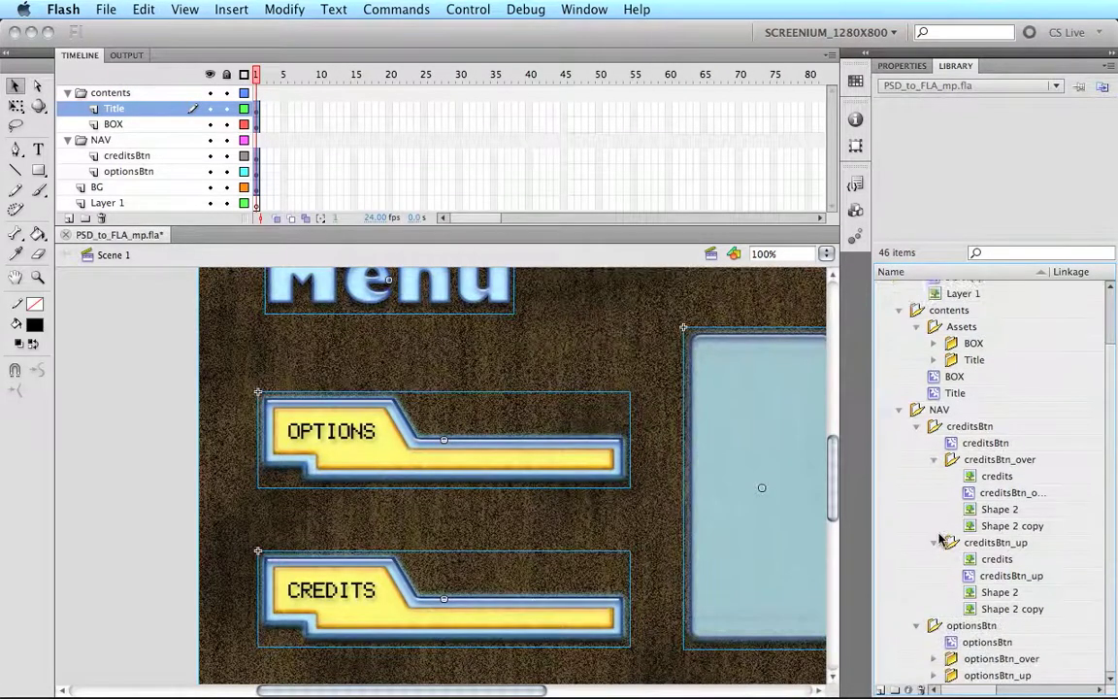
pyautogui.scroll(4, 936, 444)
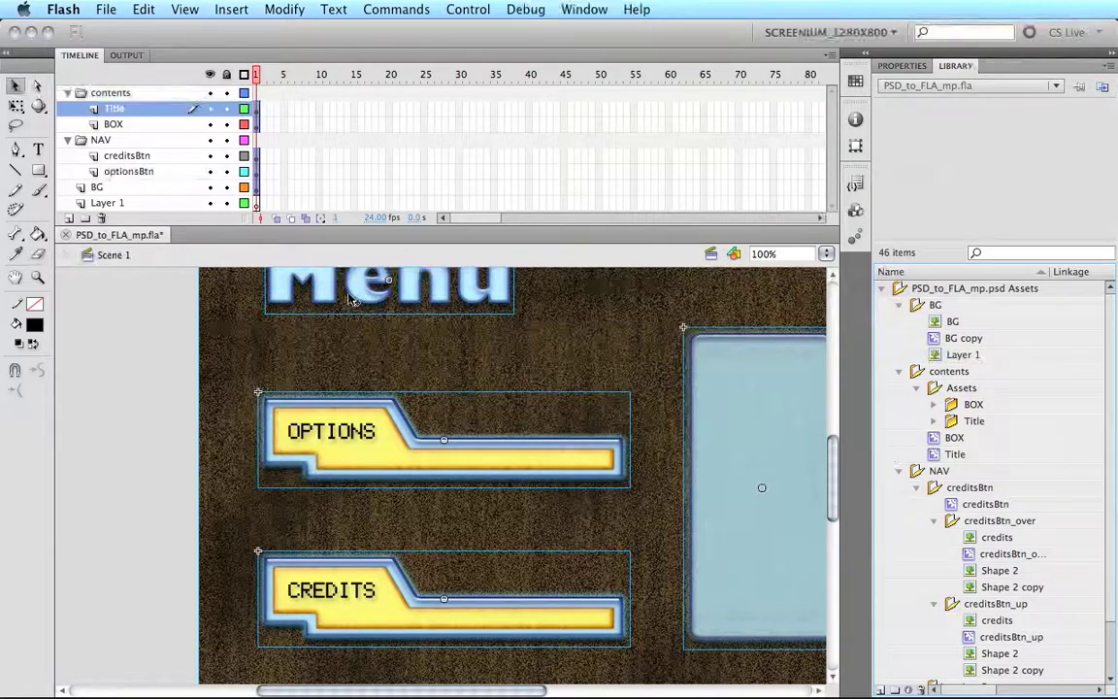
# Save the Flash document and deselect all artwork on the stage.
pyautogui.click(107, 9)
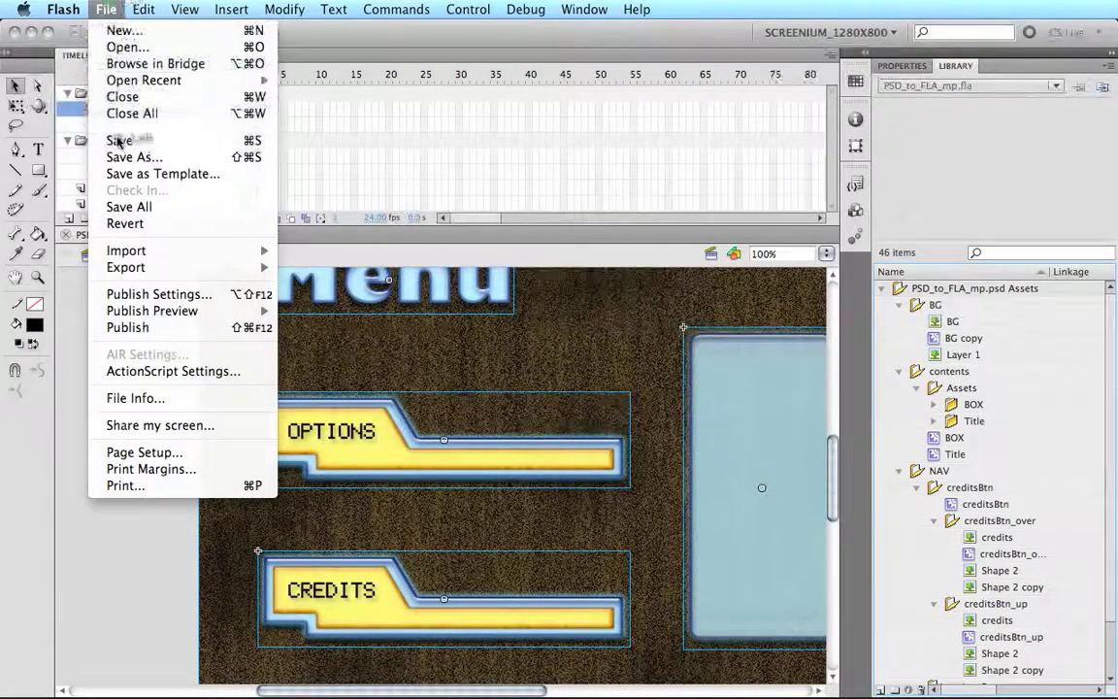
pyautogui.click(119, 142)
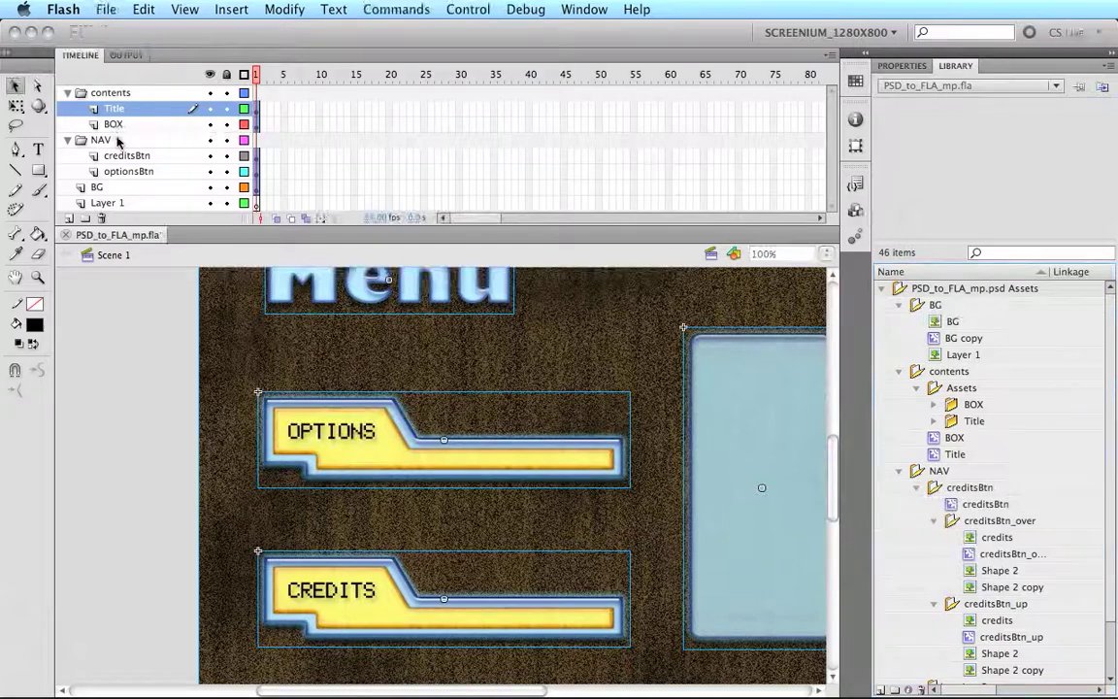
pyautogui.click(127, 356)
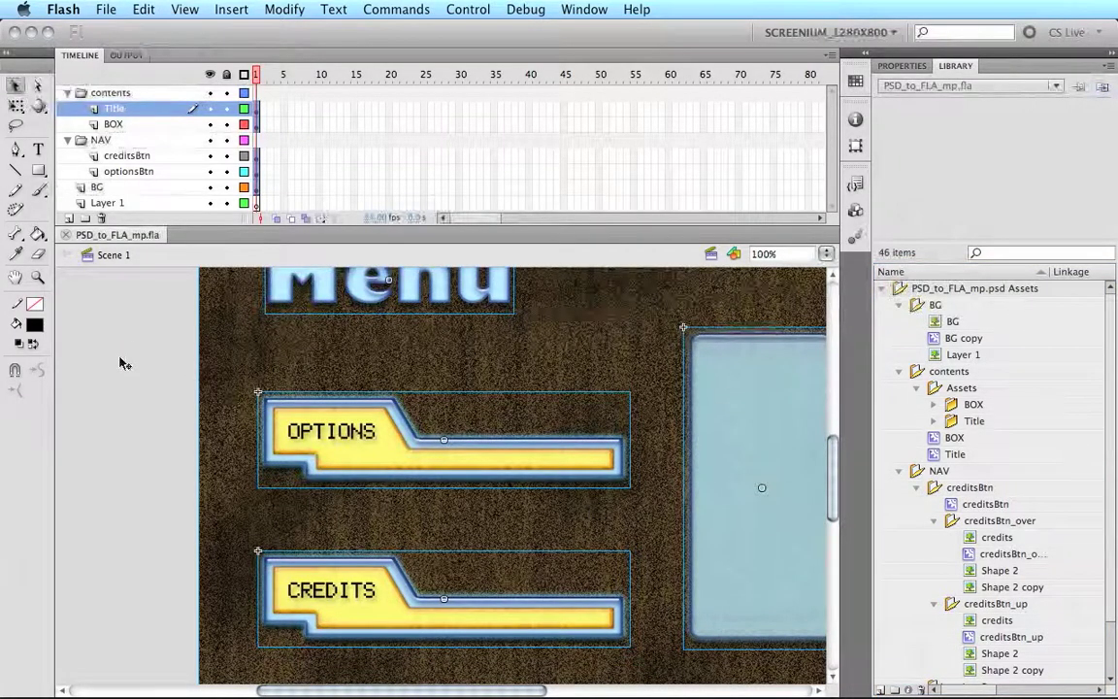
pyautogui.click(121, 297)
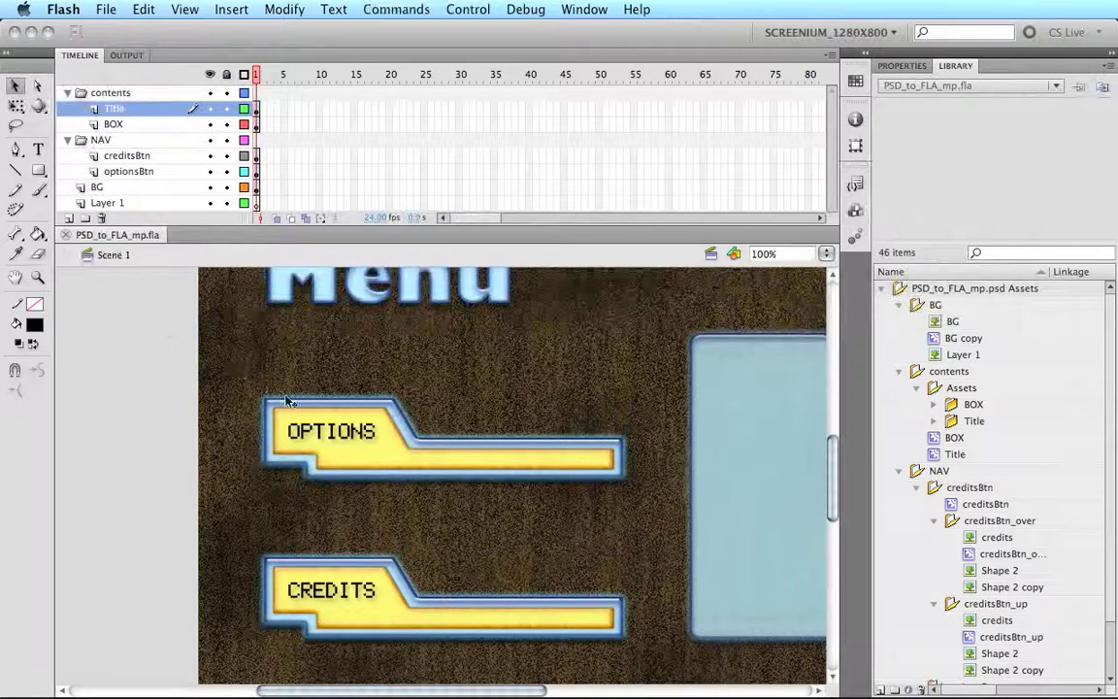
# Try moving the OPTIONS button slightly up and to the right on the stage, and undo the move.
pyautogui.moveTo(343, 433)
pyautogui.mouseDown()
pyautogui.moveTo(295, 447)
pyautogui.moveTo(292, 478)
pyautogui.moveTo(355, 425)
pyautogui.mouseUp()
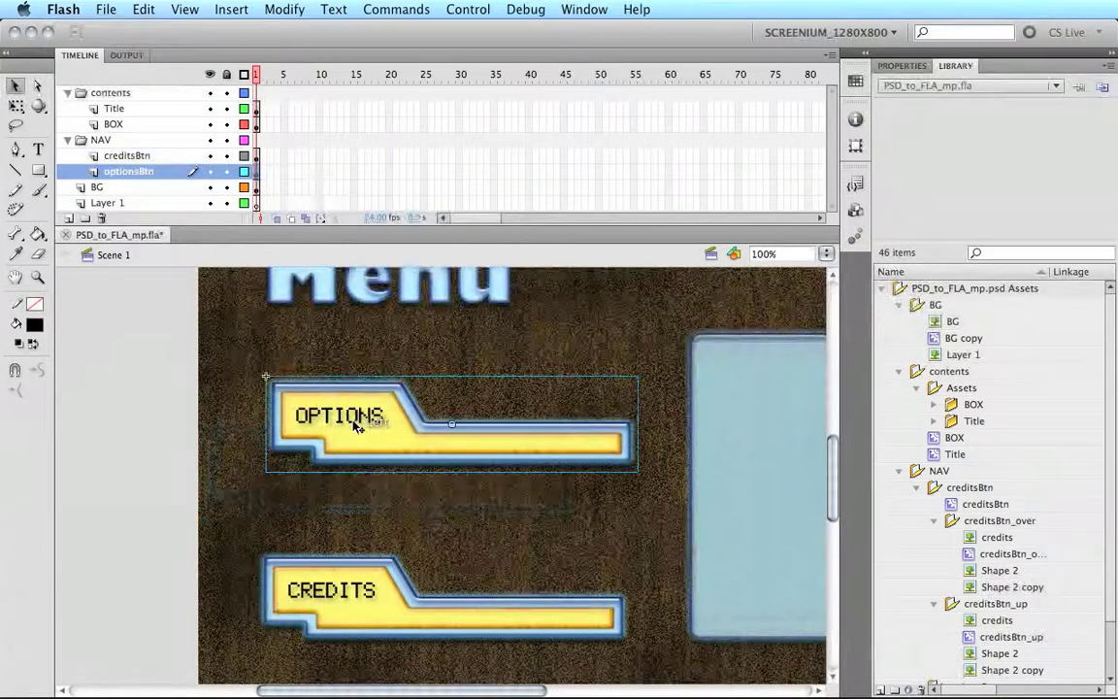
pyautogui.press('super+z')
pyautogui.press('super+z')
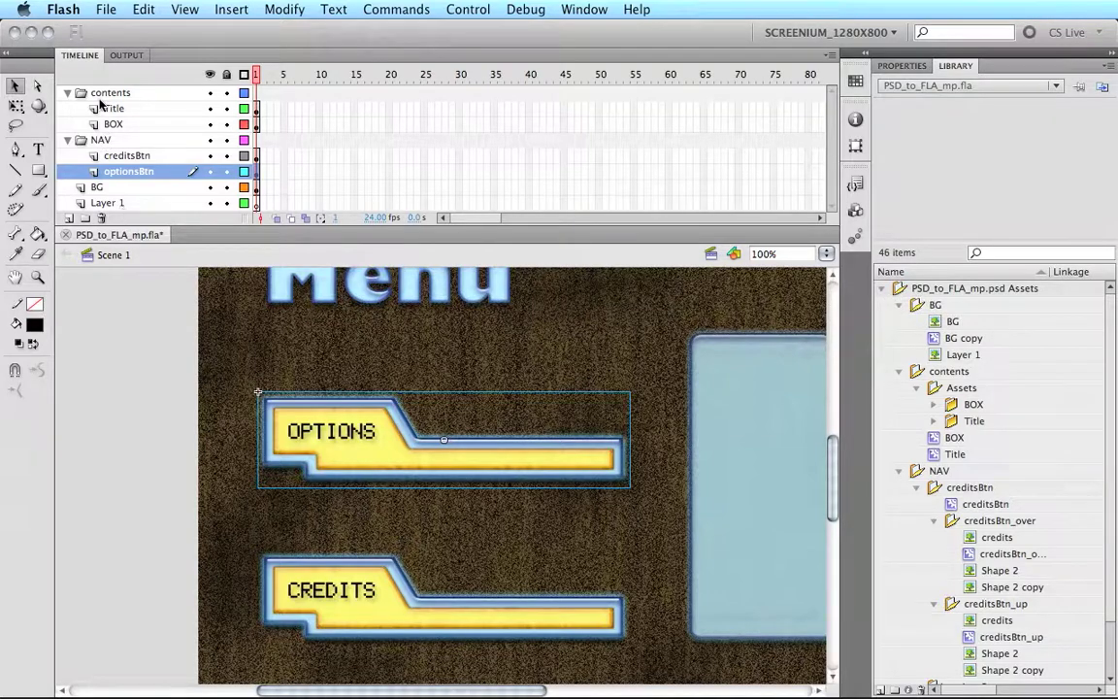
# Collapse the NAV and contents layer folders and move Layer 1 to the top of the layer stack.
pyautogui.click(67, 140)
pyautogui.click(67, 93)
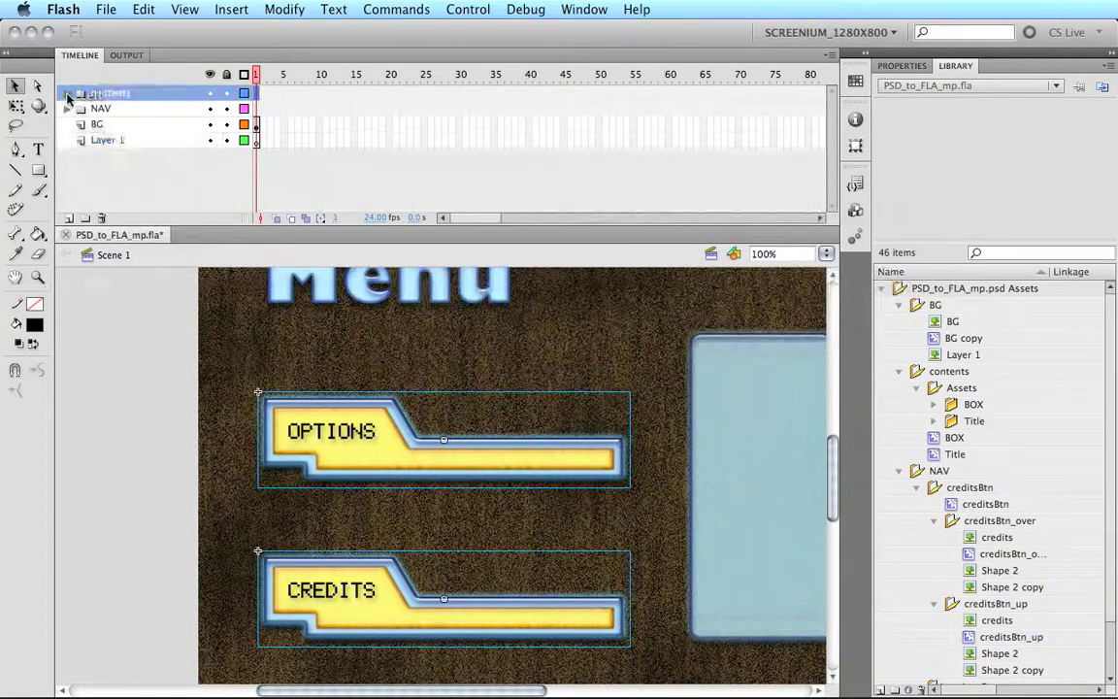
pyautogui.click(103, 141)
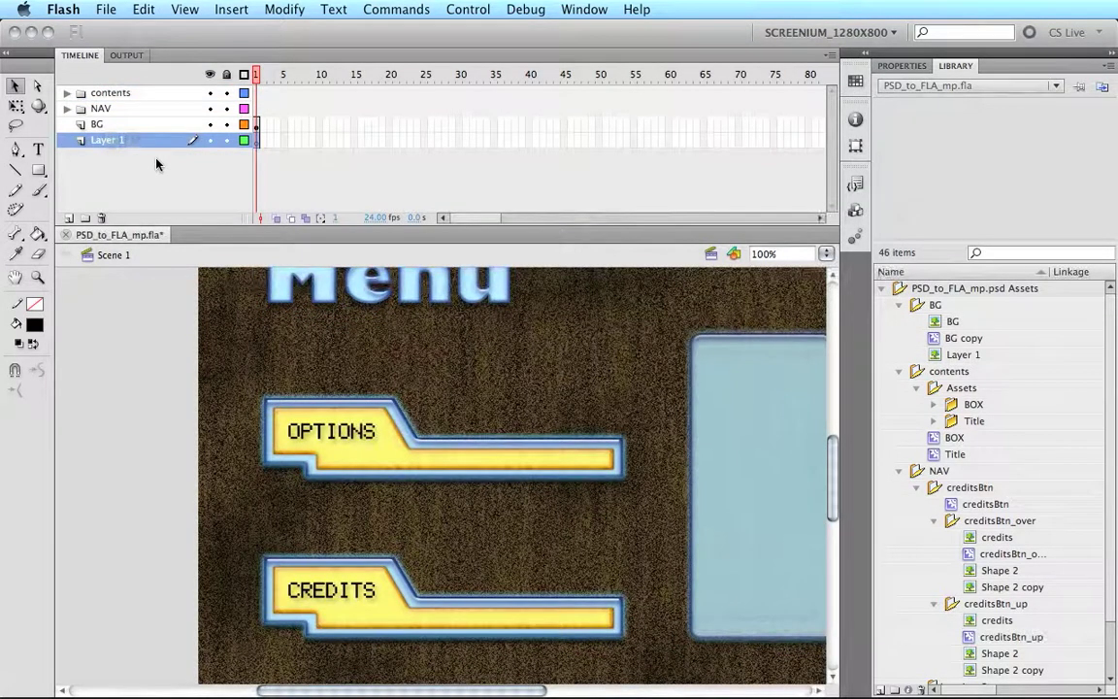
pyautogui.moveTo(140, 141); pyautogui.dragTo(122, 92)
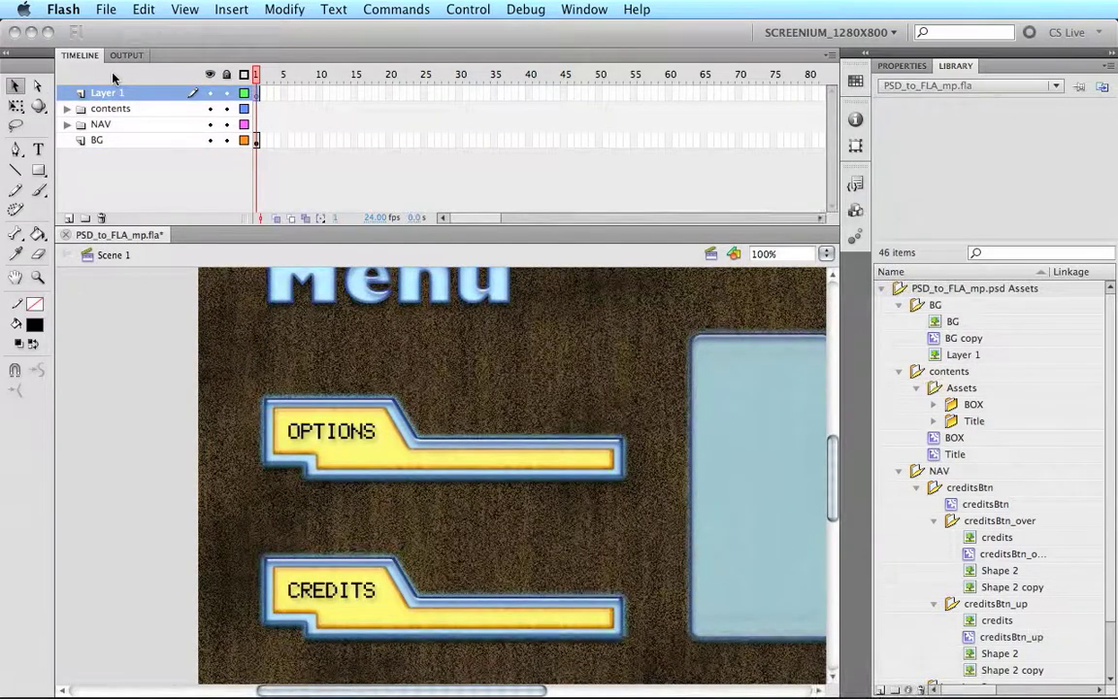
# Rename Layer 1 in the timeline as as3.
pyautogui.doubleClick(111, 93)
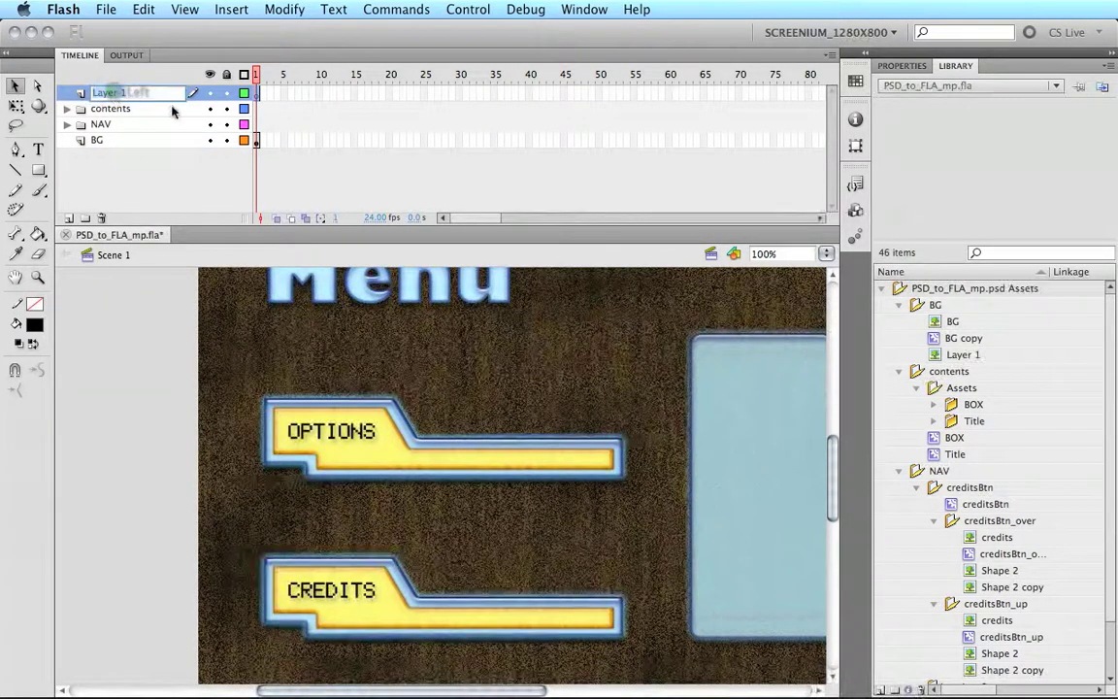
pyautogui.write('as3')
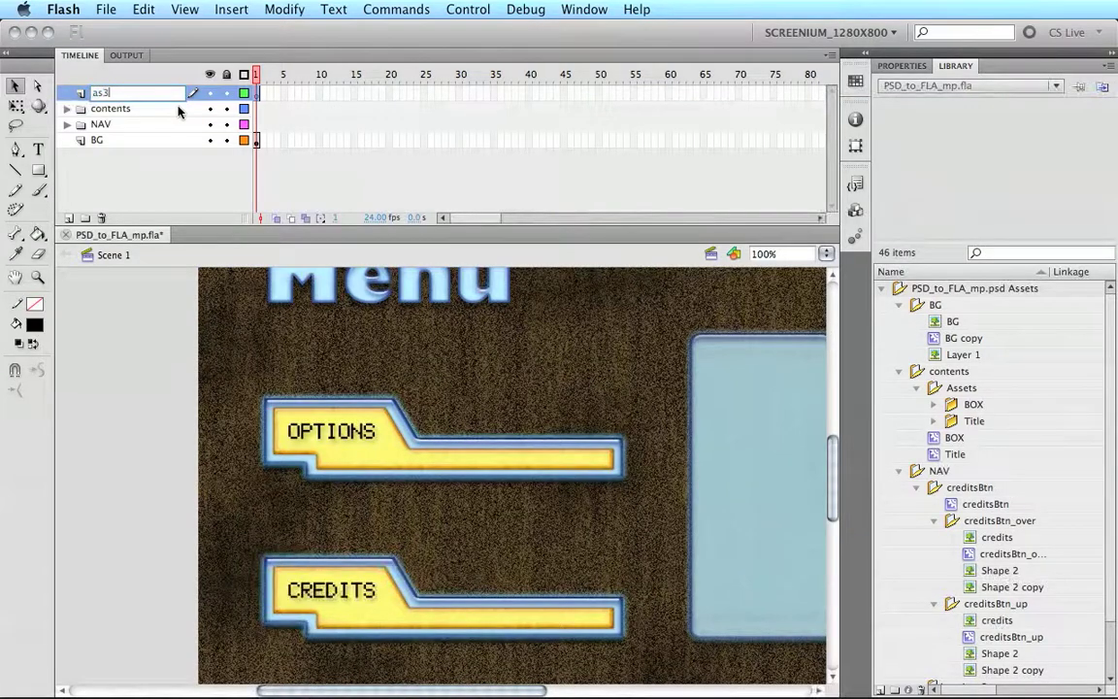
pyautogui.press('Return')
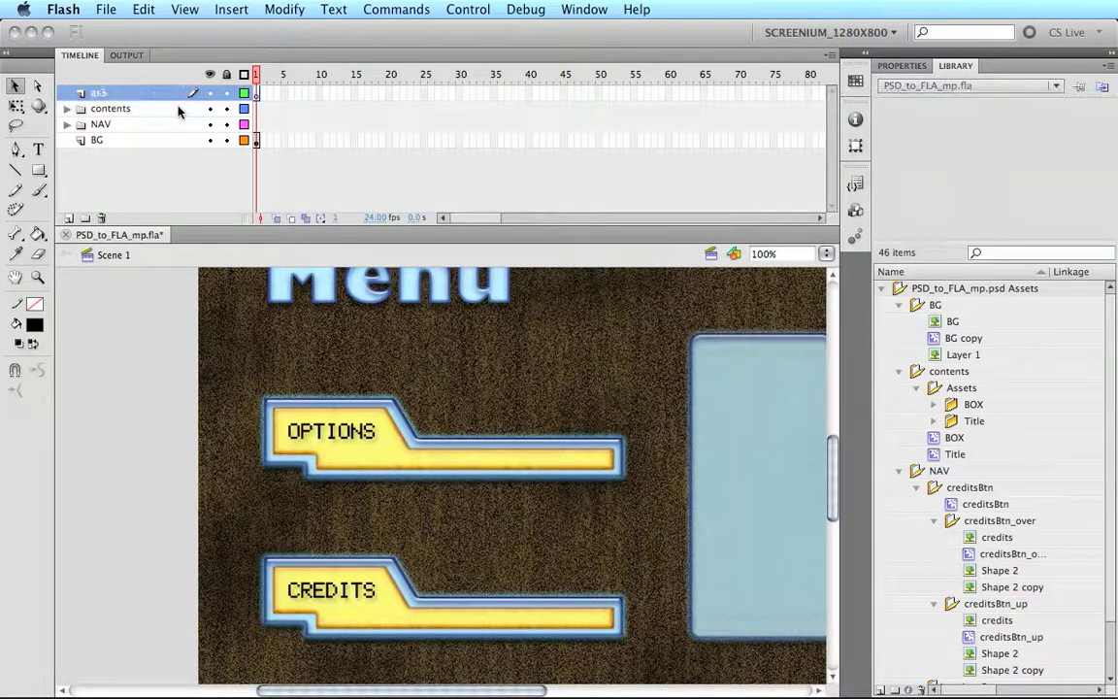